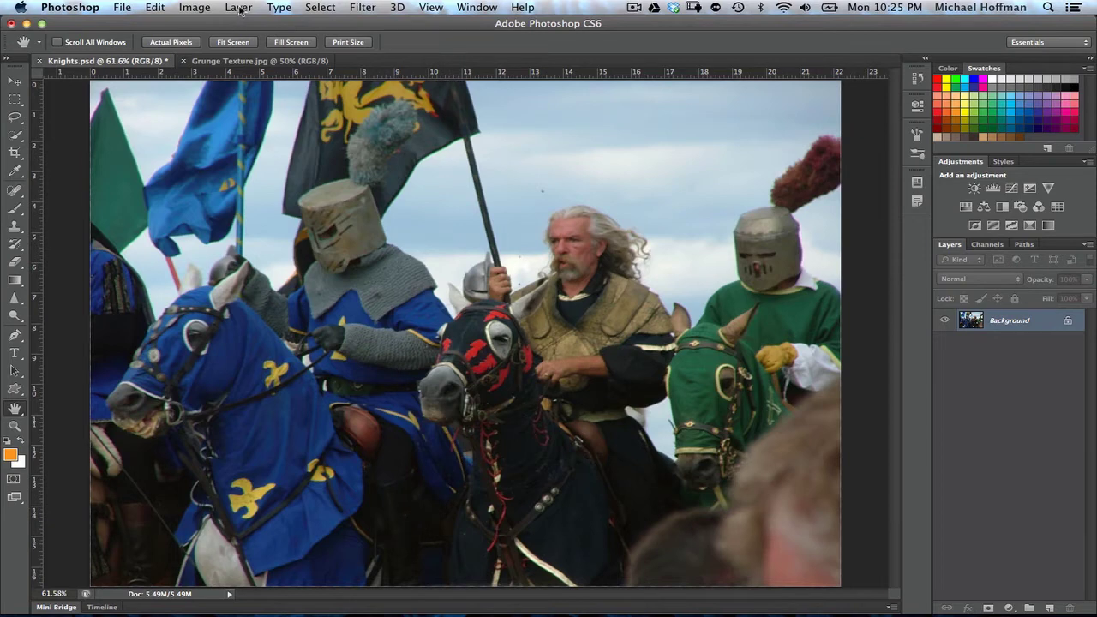
Browse Layer > New Adjustment Layer, then show the Layers panel's adjustment layer list instead.
click(239, 9)
mouse_move(283, 142)
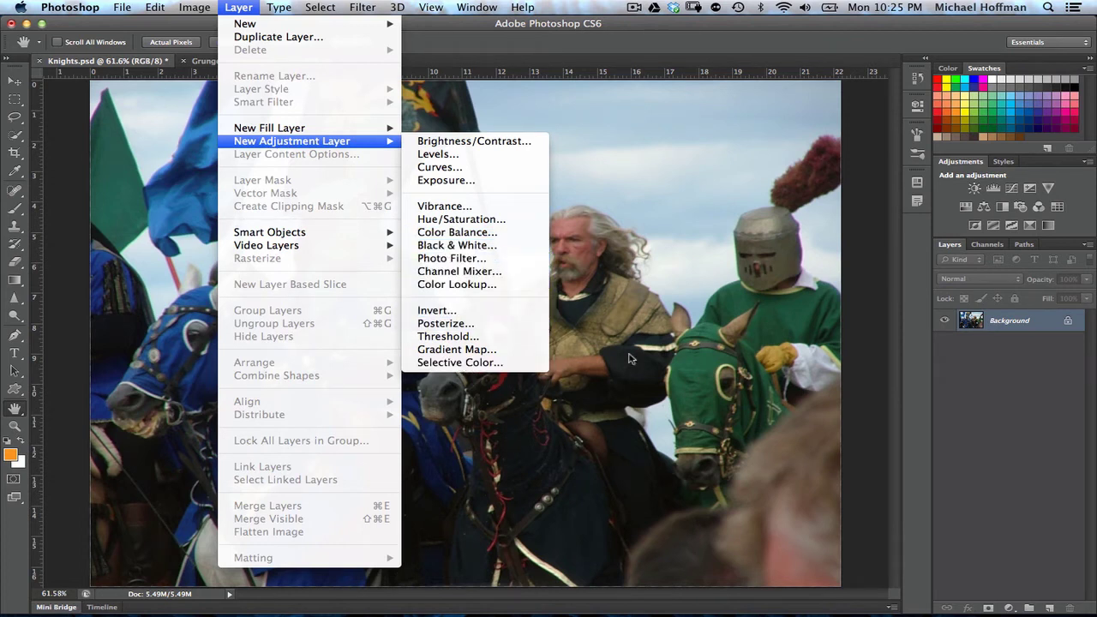
click(1073, 230)
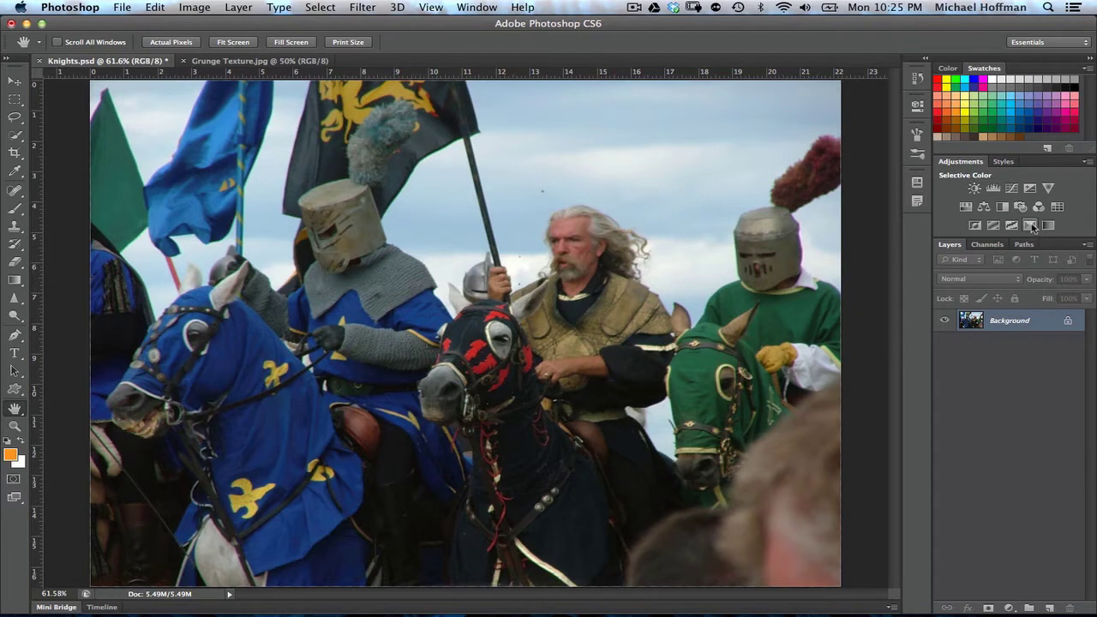
click(1007, 608)
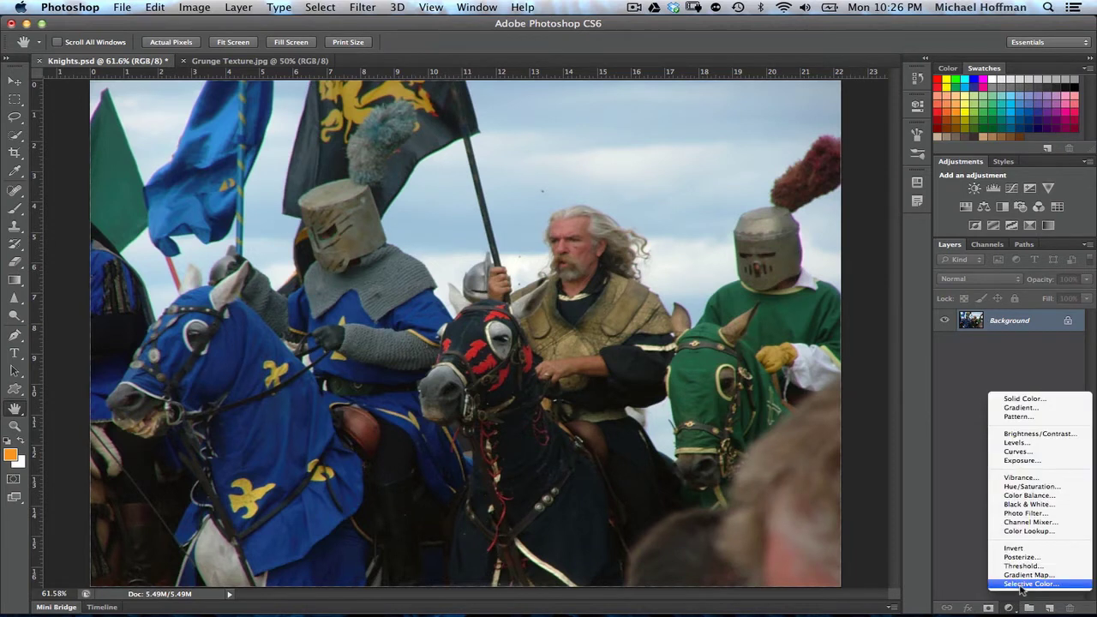
Add a Selective Color adjustment layer and switch its Colors range to Neutrals.
click(1018, 585)
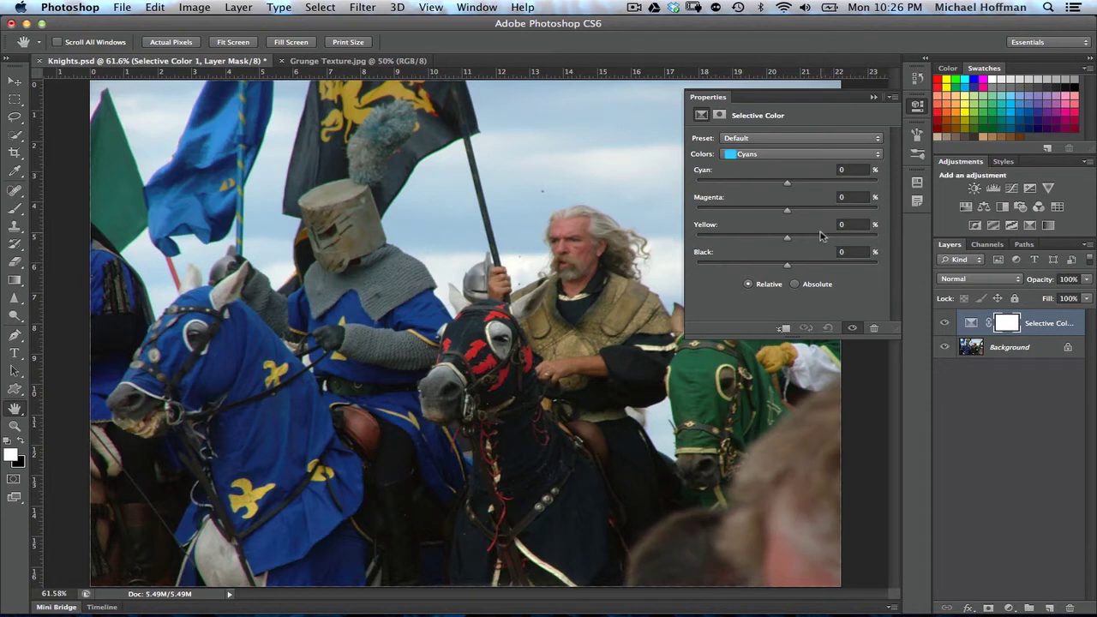
click(759, 156)
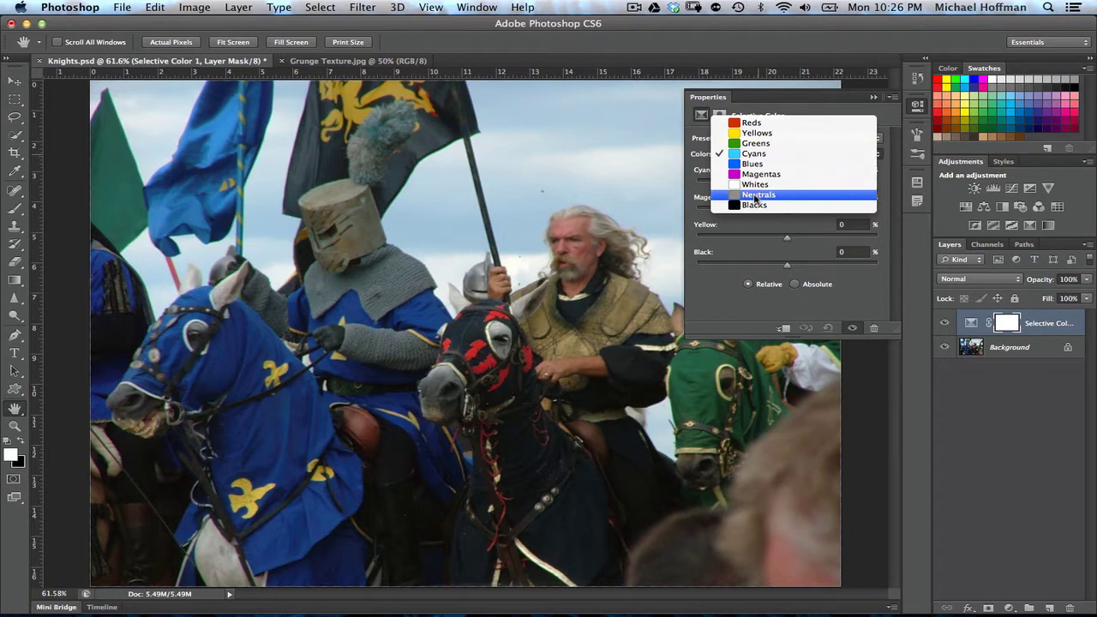
click(757, 196)
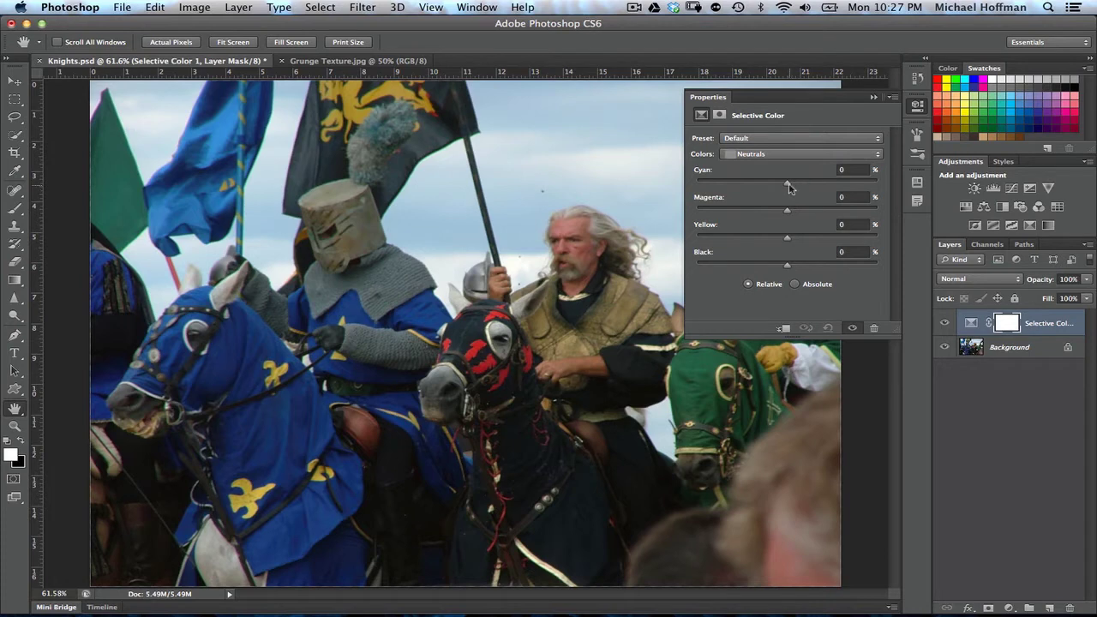
Drag the Neutrals sliders to Cyan -66%, Magenta -45%, Yellow +20% and Black +15%.
drag(787, 187, 729, 189)
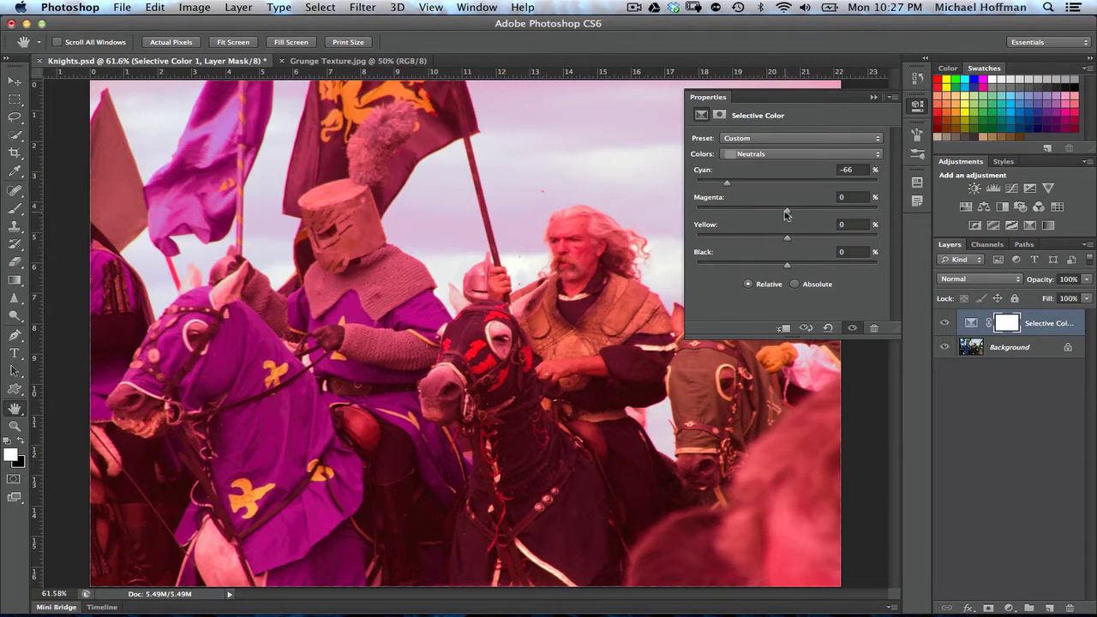
drag(785, 213, 740, 214)
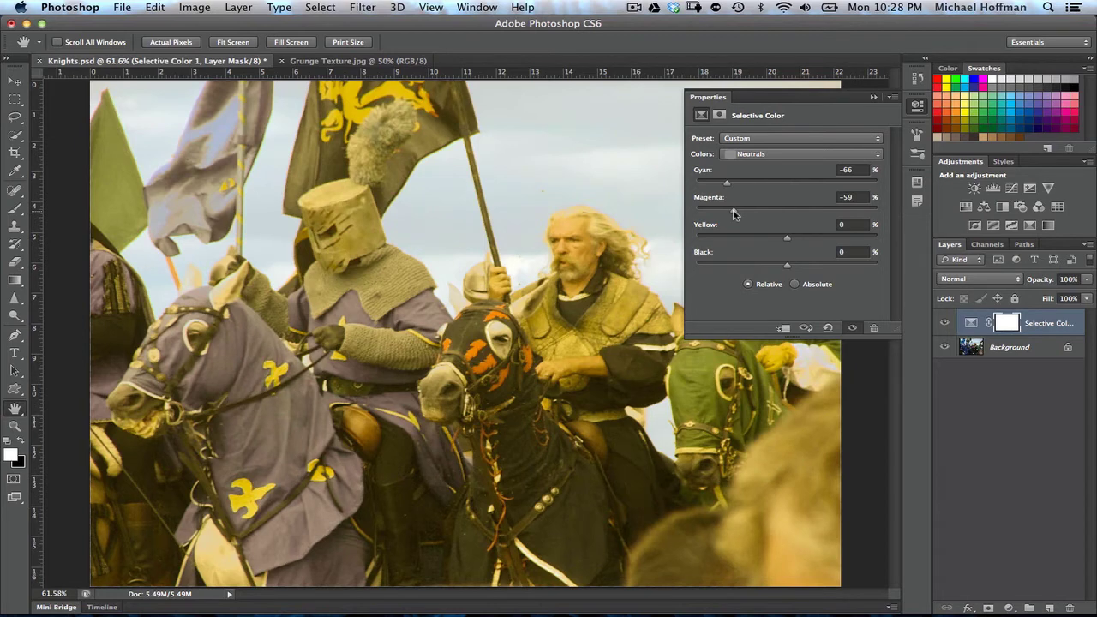
drag(741, 215, 746, 215)
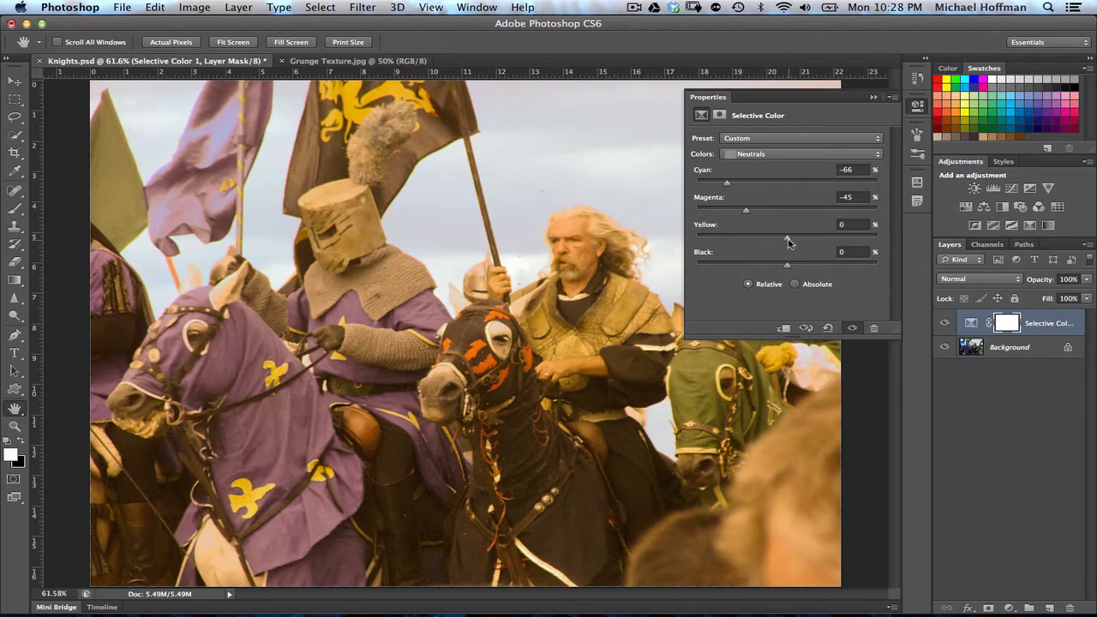
drag(787, 241, 815, 244)
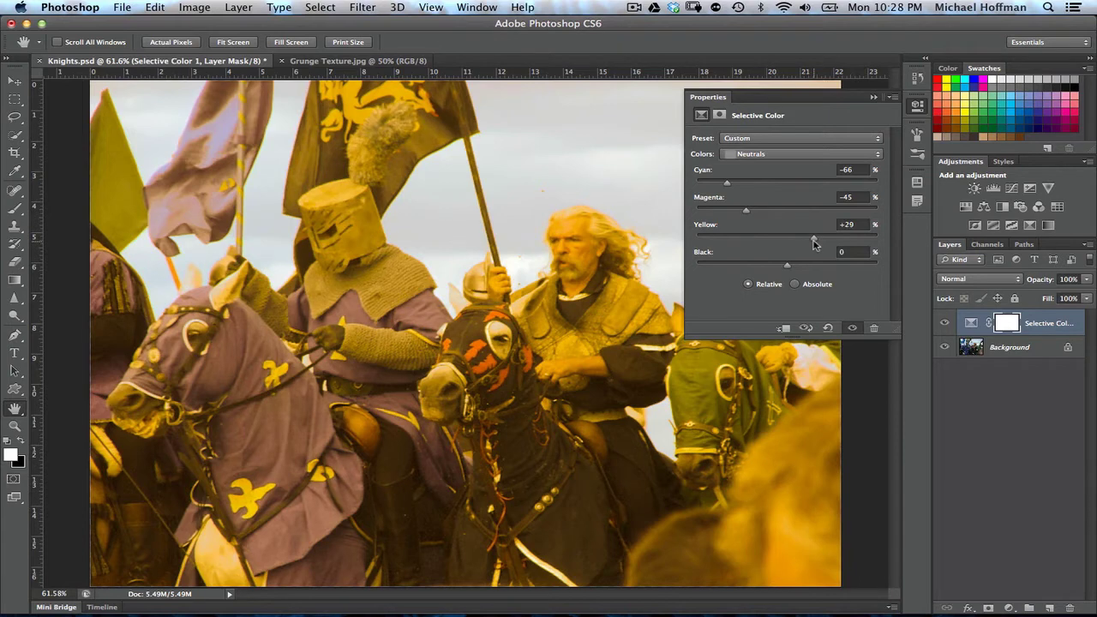
drag(813, 243, 803, 242)
mouse_move(788, 268)
mouse_down()
mouse_move(733, 269)
mouse_move(813, 271)
mouse_move(798, 271)
mouse_up()
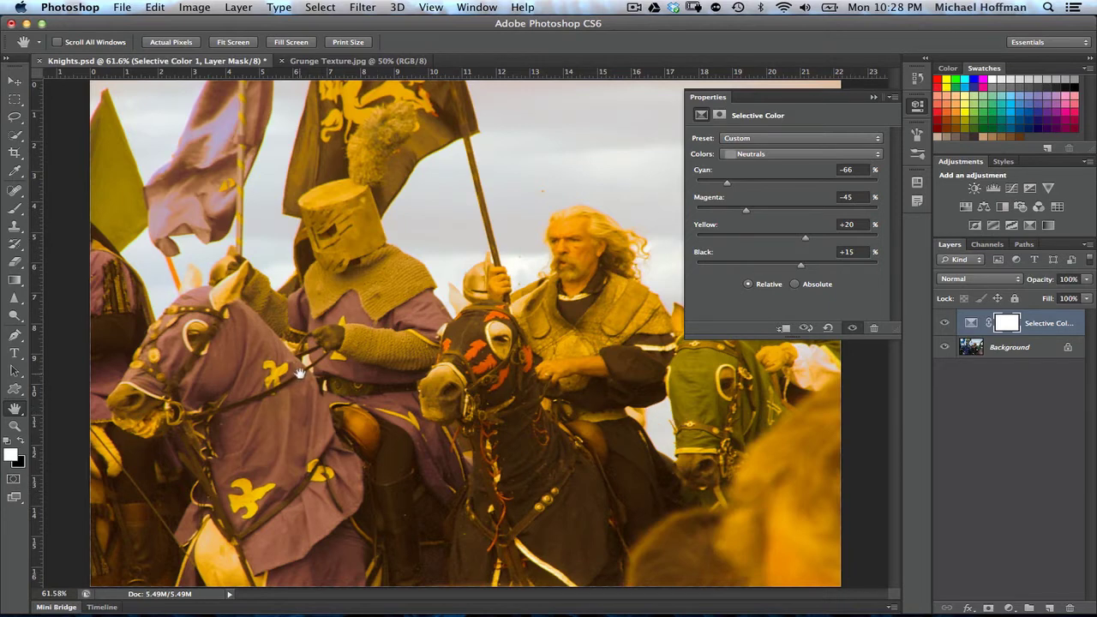
Toggle the Selective Color layer's visibility off and on twice to compare with the original.
click(945, 322)
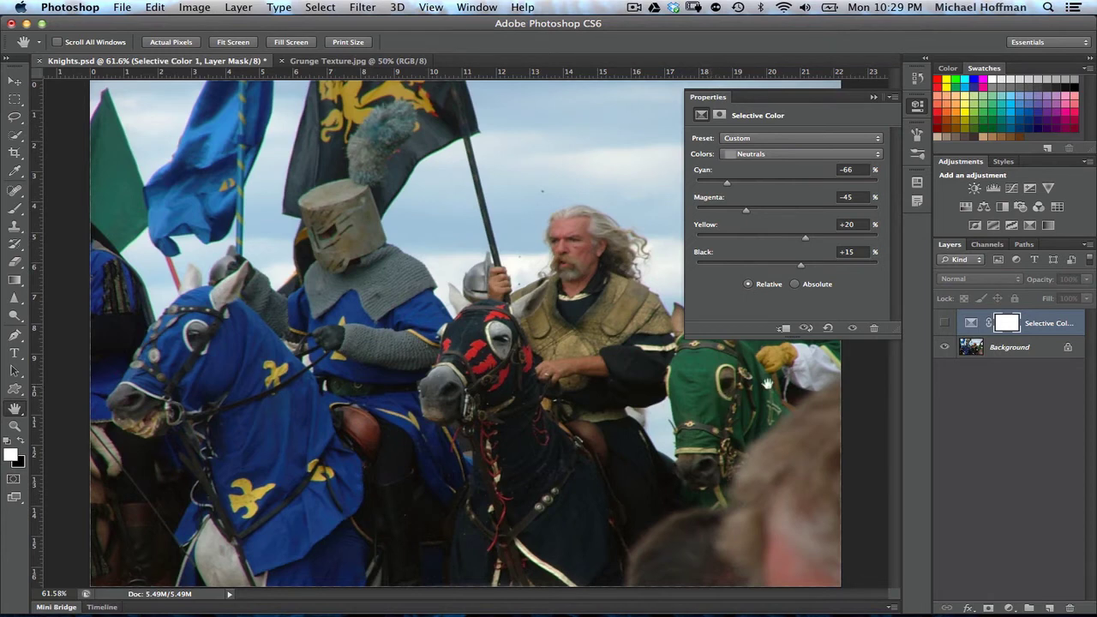
click(943, 325)
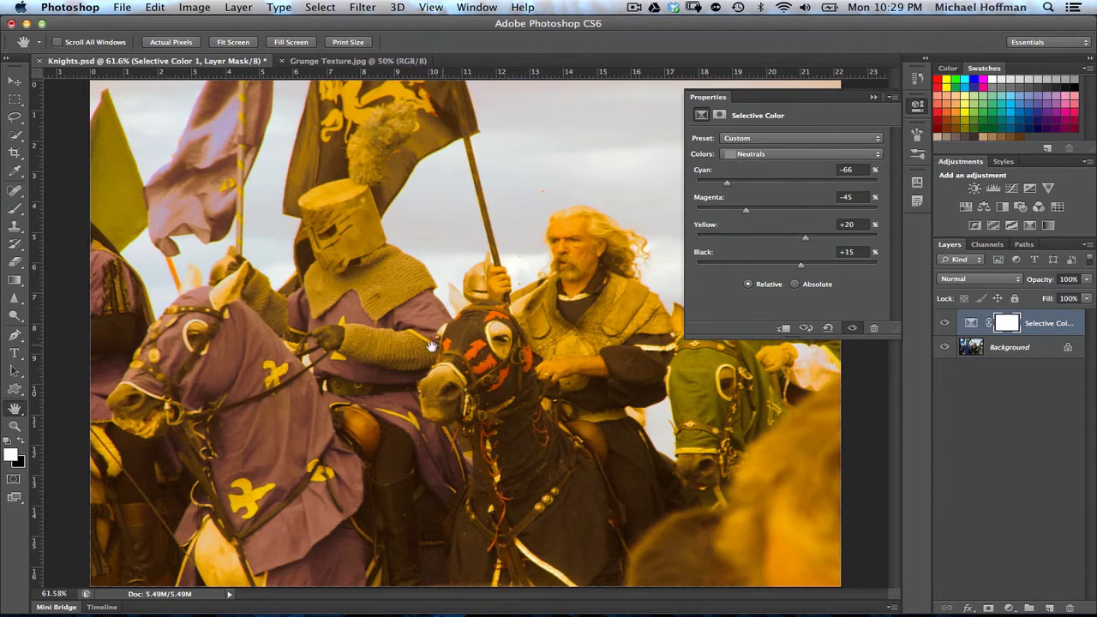
click(944, 323)
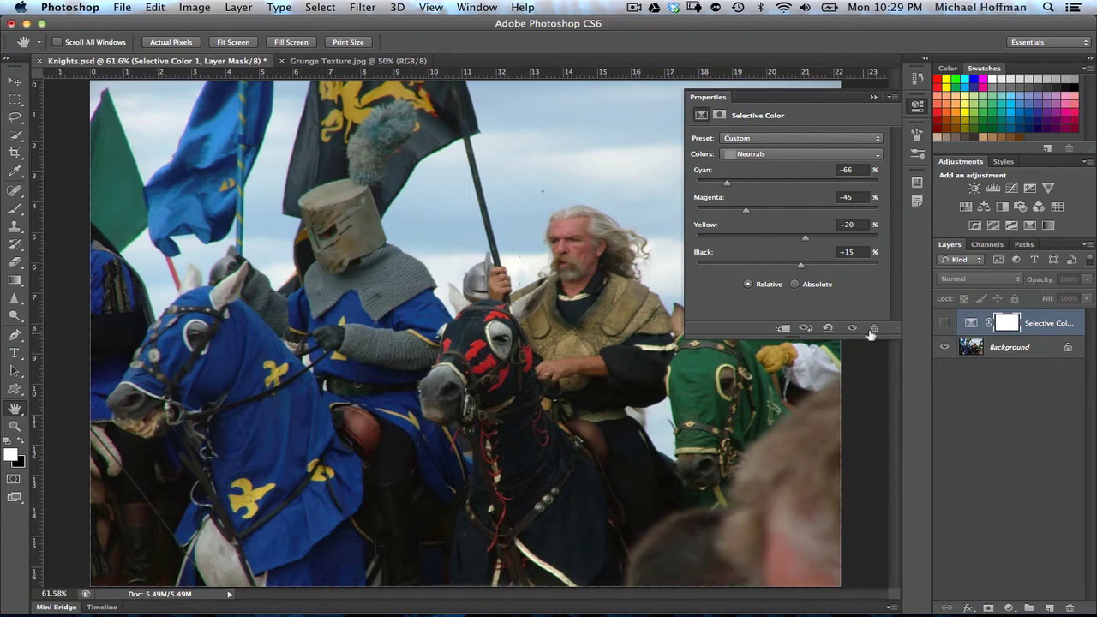
click(943, 323)
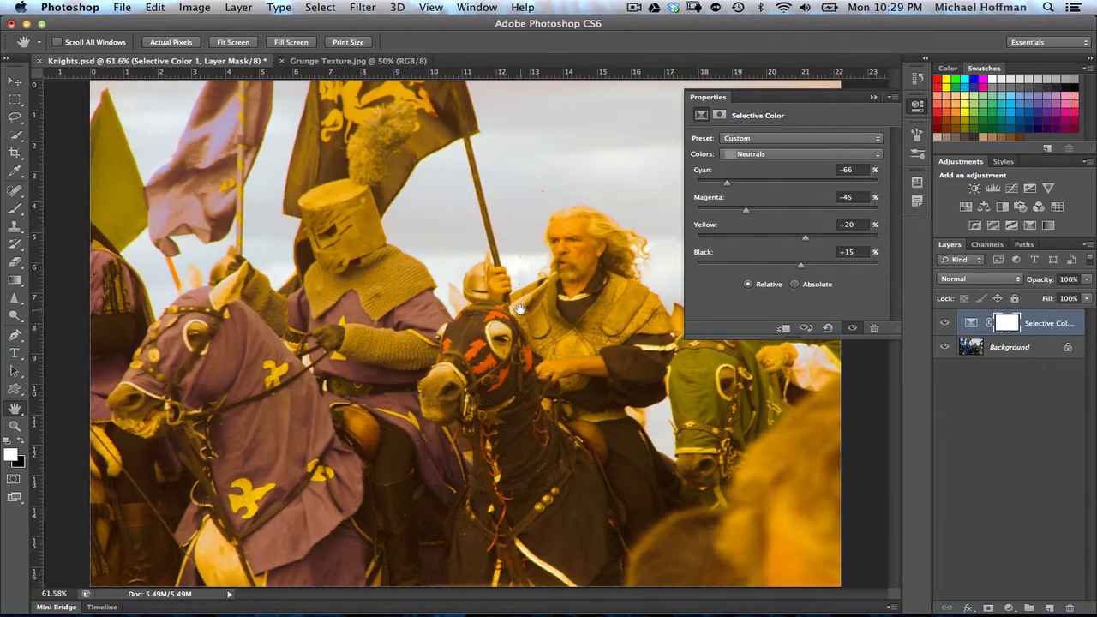
Open the Colors range dropdown in the Selective Color properties.
click(751, 154)
click(752, 156)
click(755, 156)
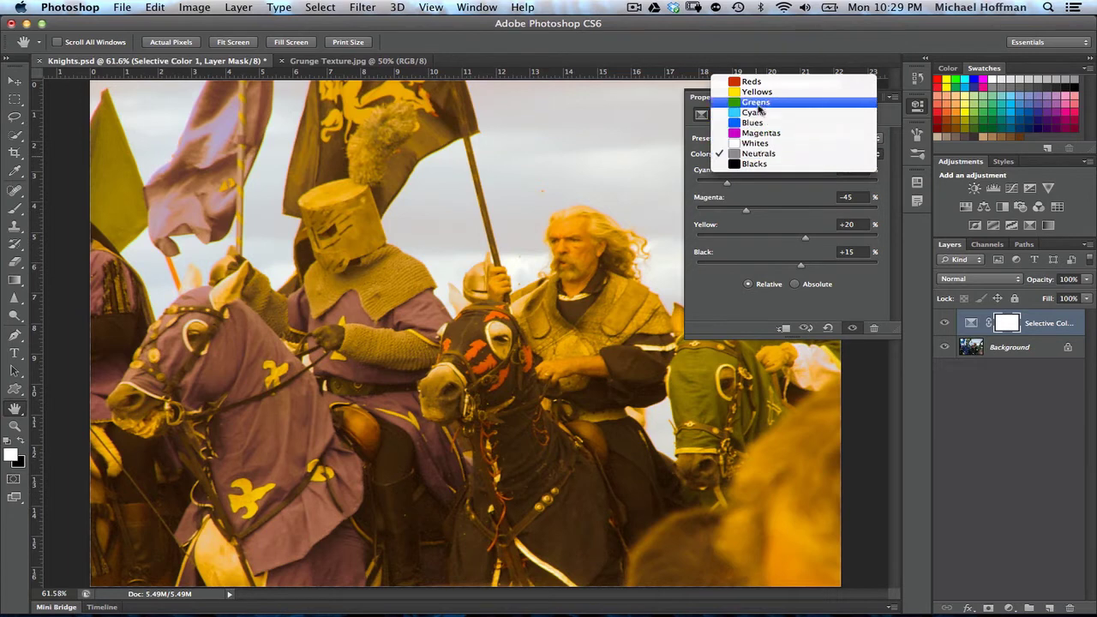
Switch to the Greens range and set Cyan -66%, Magenta -43%, Yellow +70%, Black +10%.
click(758, 112)
drag(709, 107, 289, 203)
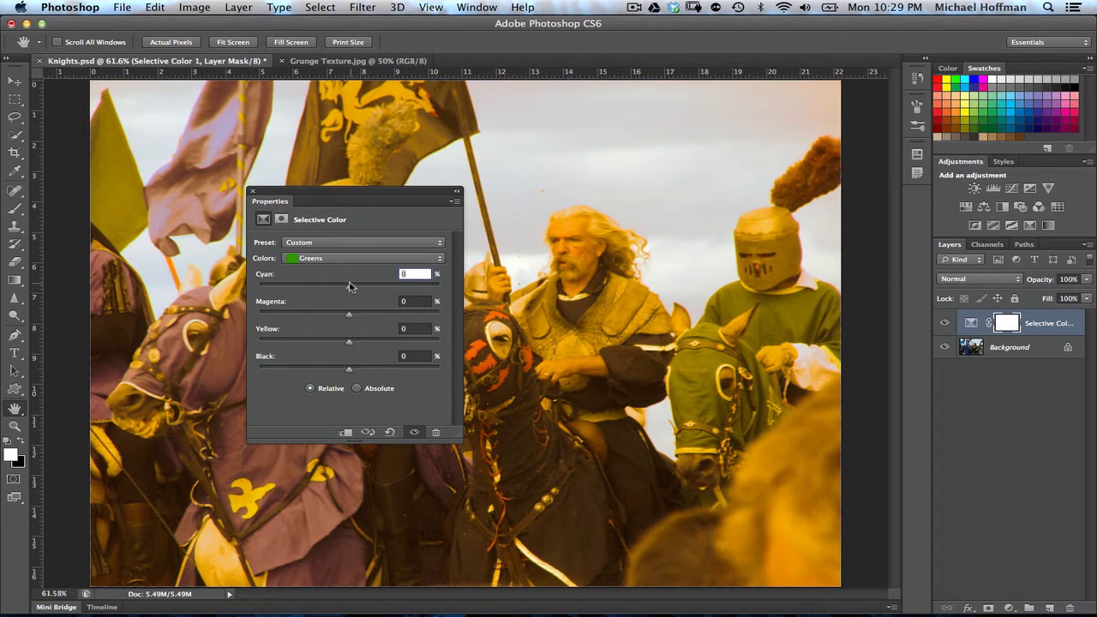
drag(348, 290, 300, 288)
drag(293, 285, 294, 292)
drag(349, 317, 314, 318)
drag(346, 345, 409, 344)
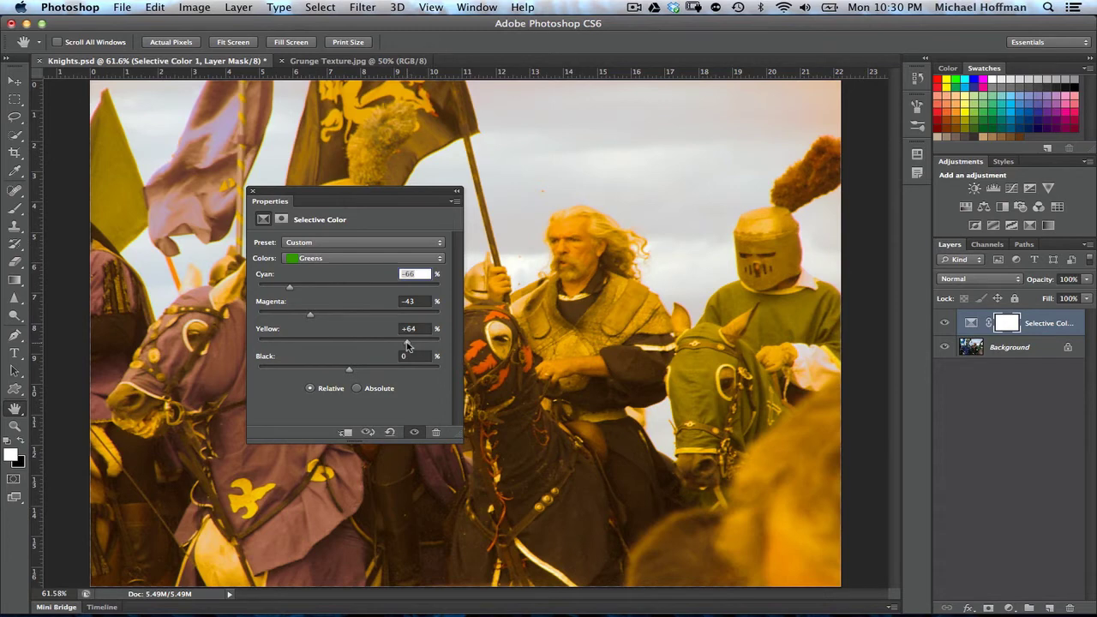
drag(408, 343, 413, 343)
drag(356, 372, 355, 376)
drag(370, 193, 656, 170)
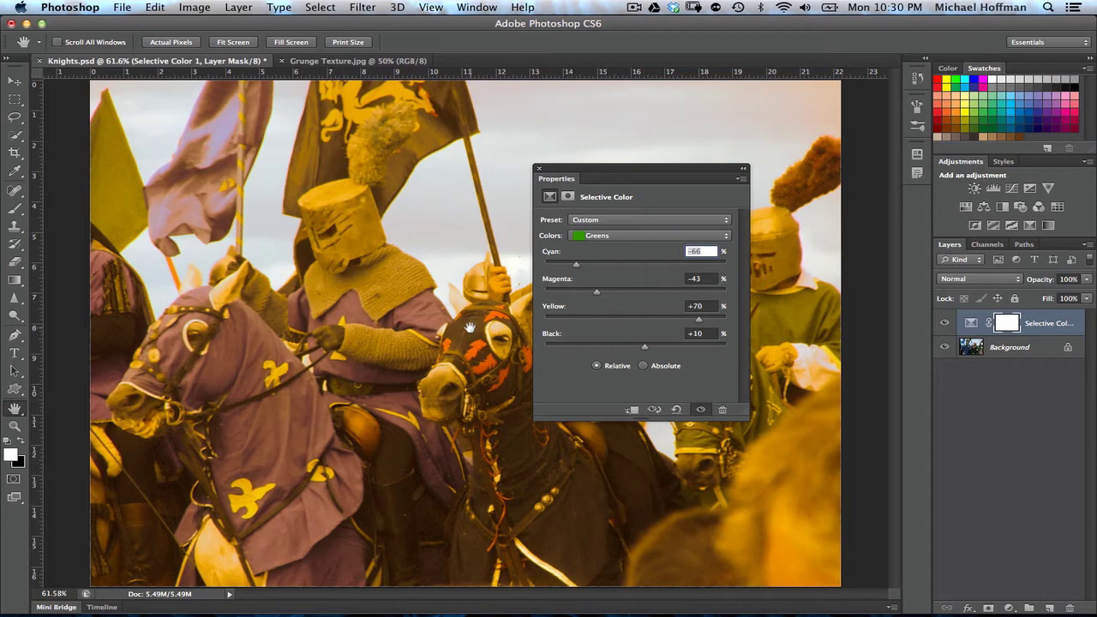
Switch to the Blues range and set Cyan -56%, Magenta -55% and Yellow +45%.
click(611, 243)
click(603, 264)
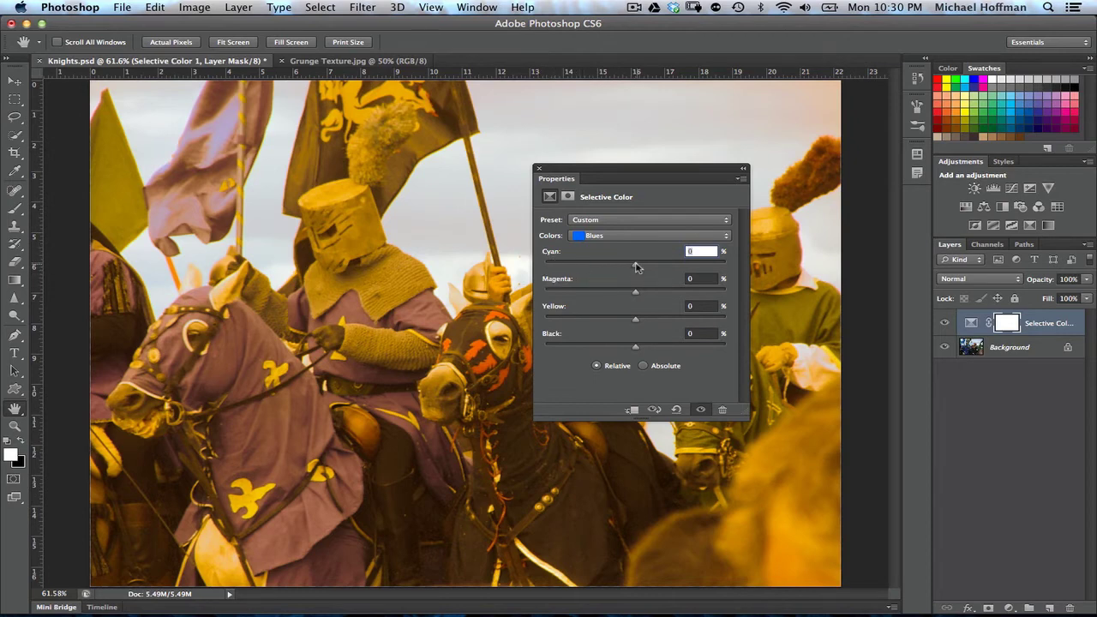
drag(629, 269, 588, 268)
drag(582, 268, 581, 269)
drag(637, 296, 598, 296)
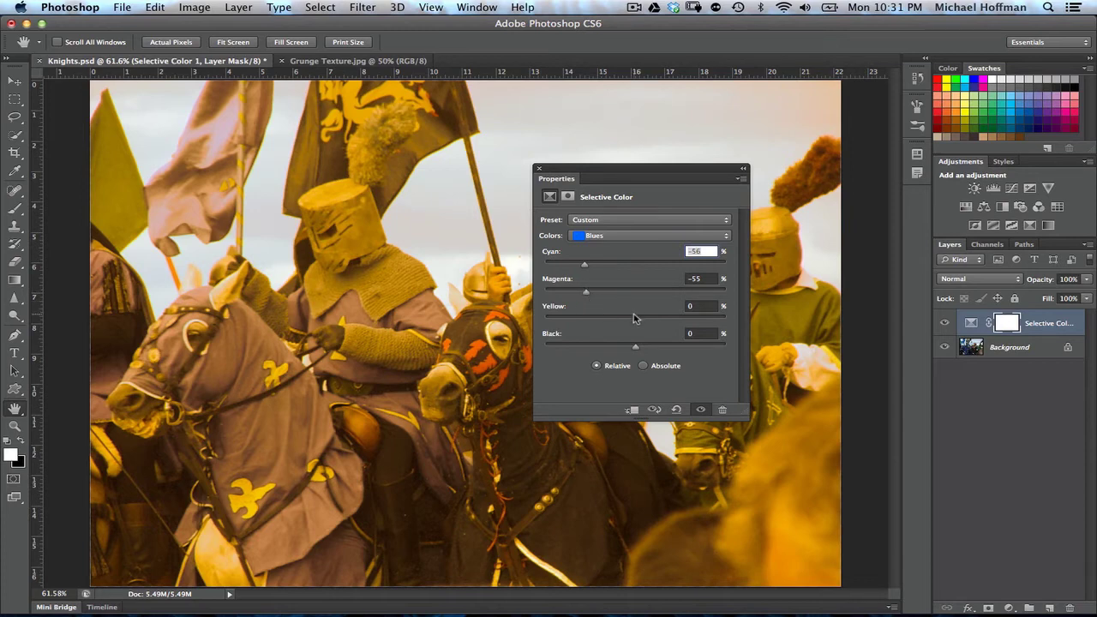
drag(634, 320, 669, 320)
drag(670, 323, 674, 323)
click(603, 241)
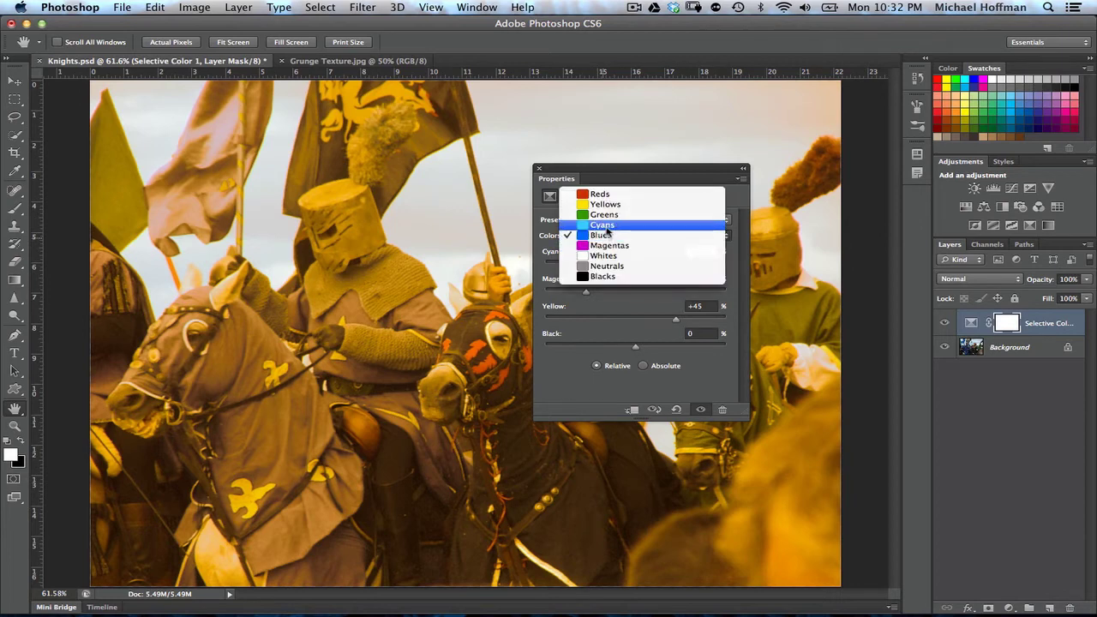
Set the Cyans range to Cyan -49%, Magenta -38%, Yellow +54%, Black +1%, then close Properties.
click(603, 226)
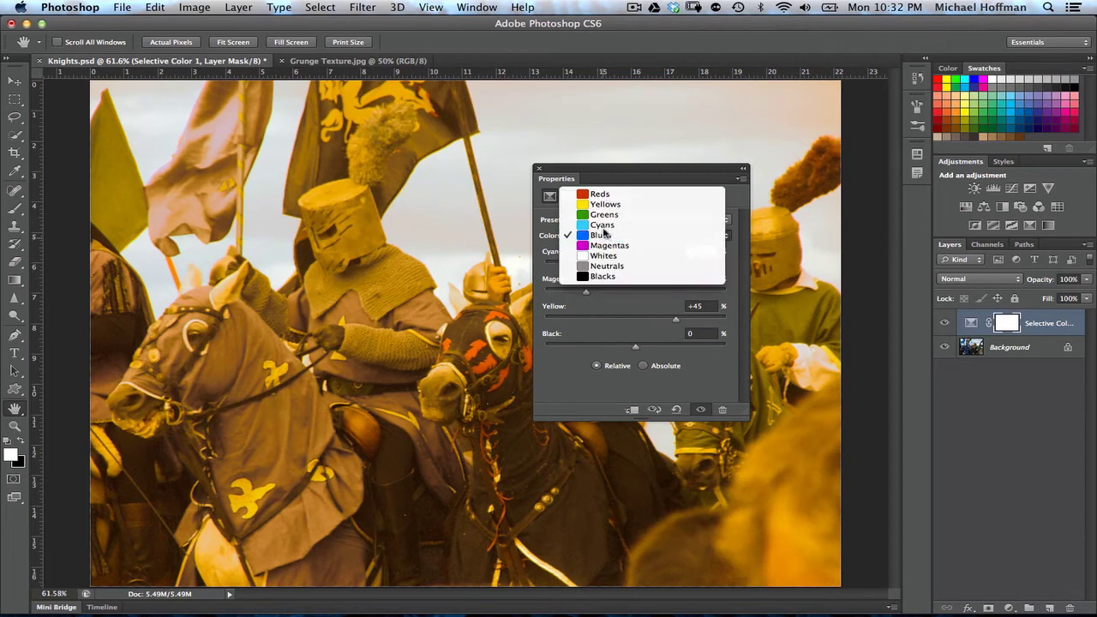
drag(622, 181, 443, 297)
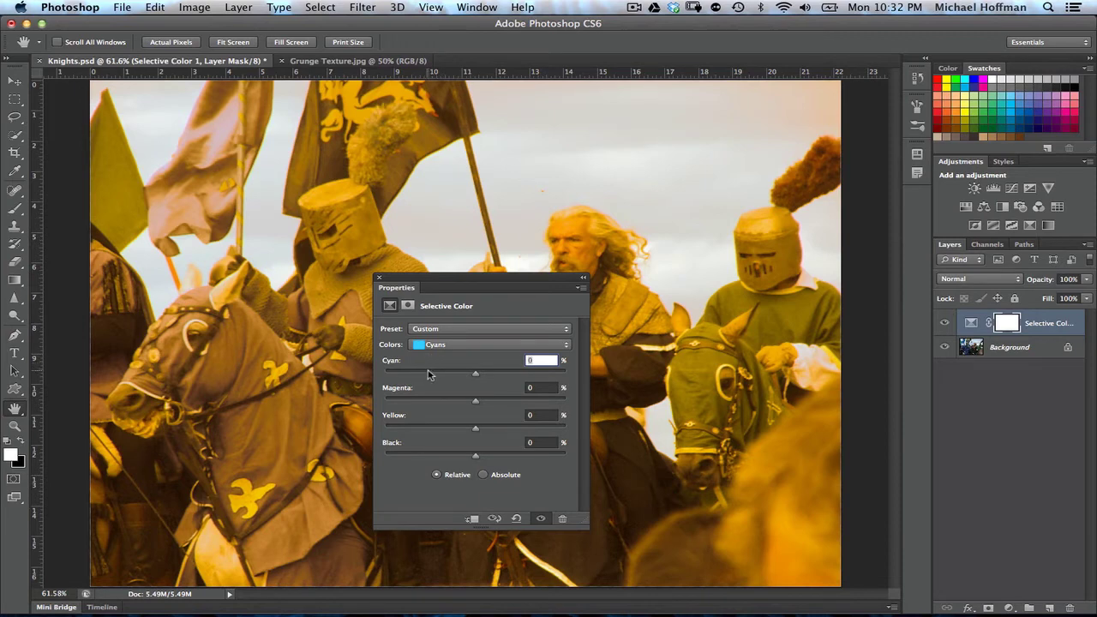
drag(477, 376, 524, 428)
drag(478, 458, 514, 456)
click(442, 380)
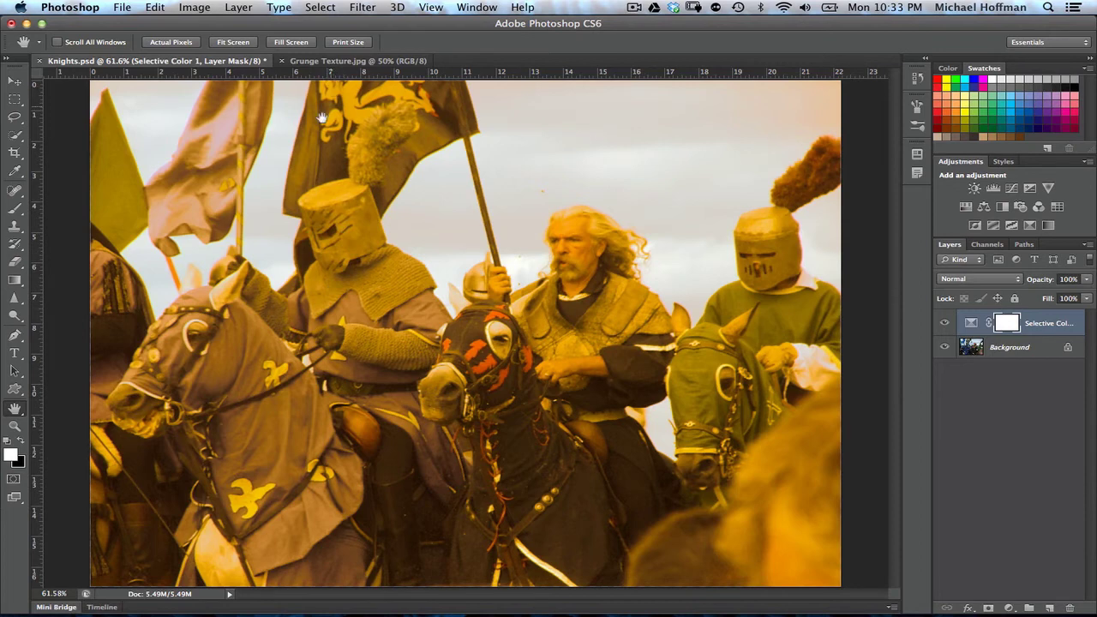
With the Move tool, drag Grunge Texture.jpg onto Knights.psd as Layer 1.
click(14, 81)
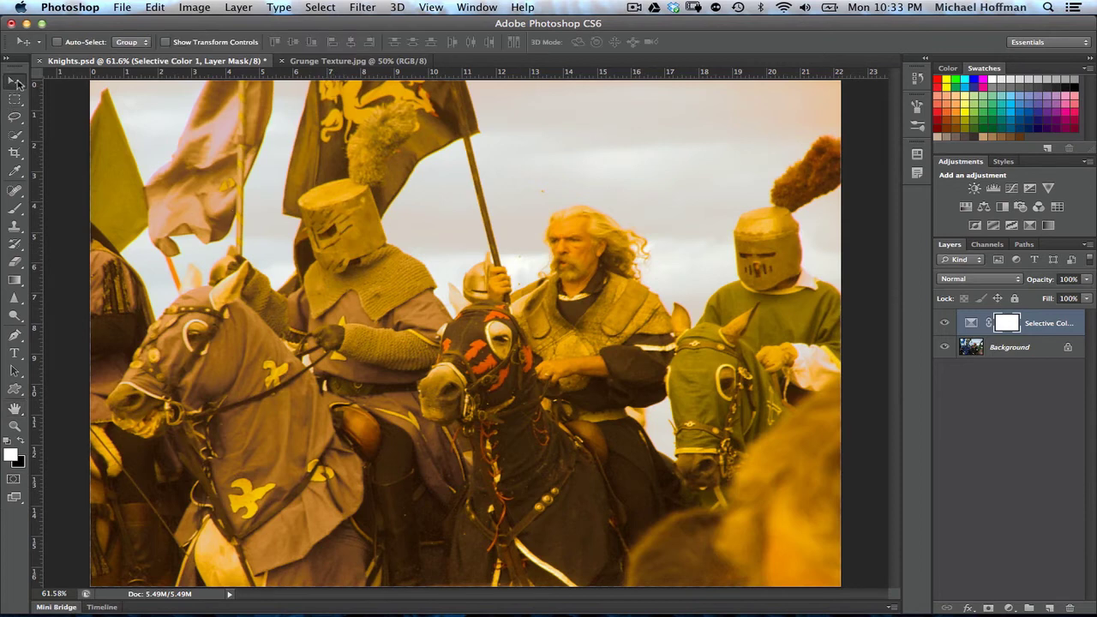
click(310, 61)
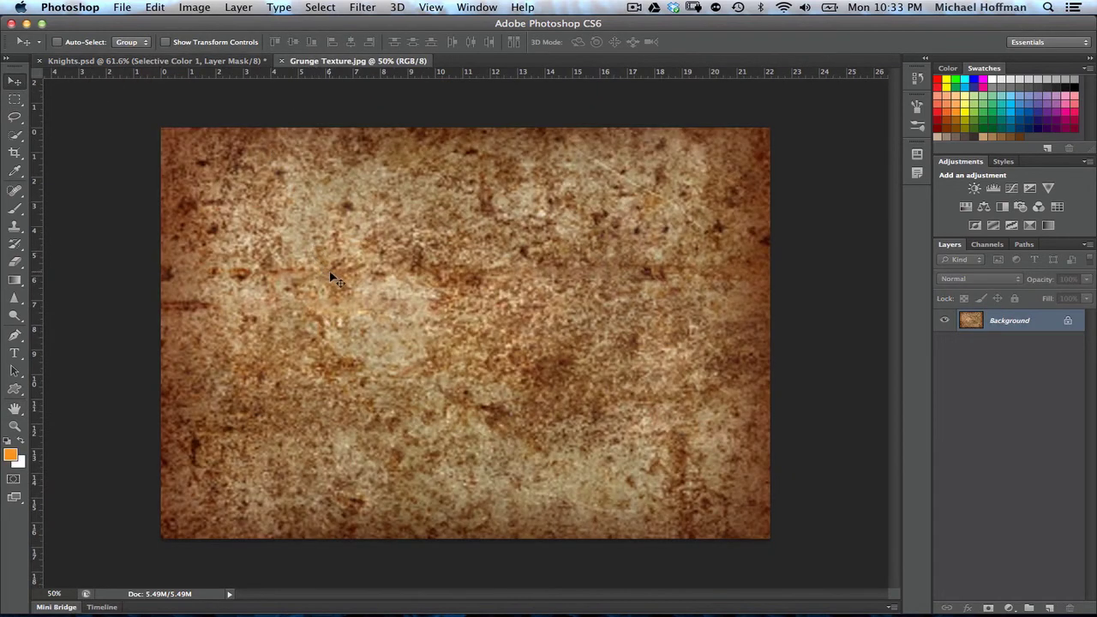
drag(338, 292, 221, 72)
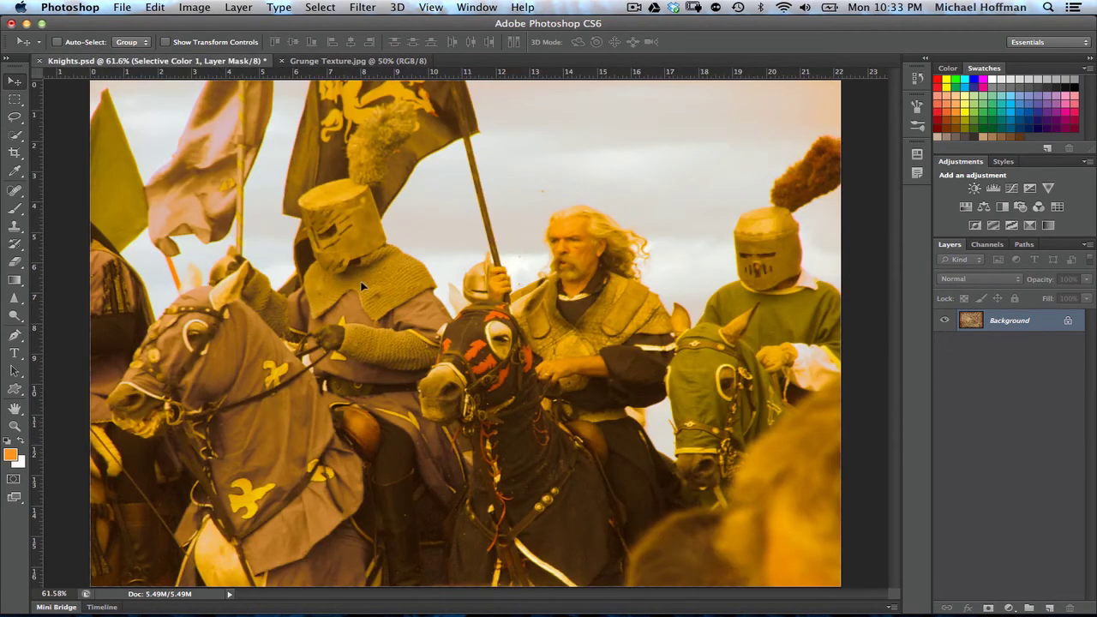
drag(442, 333, 438, 336)
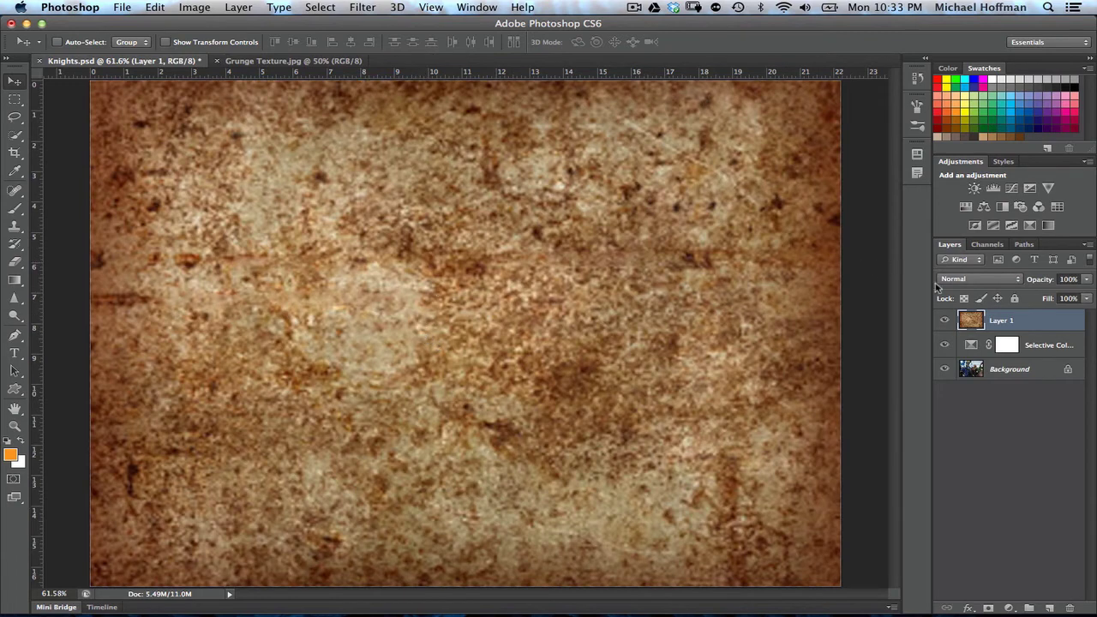
click(966, 283)
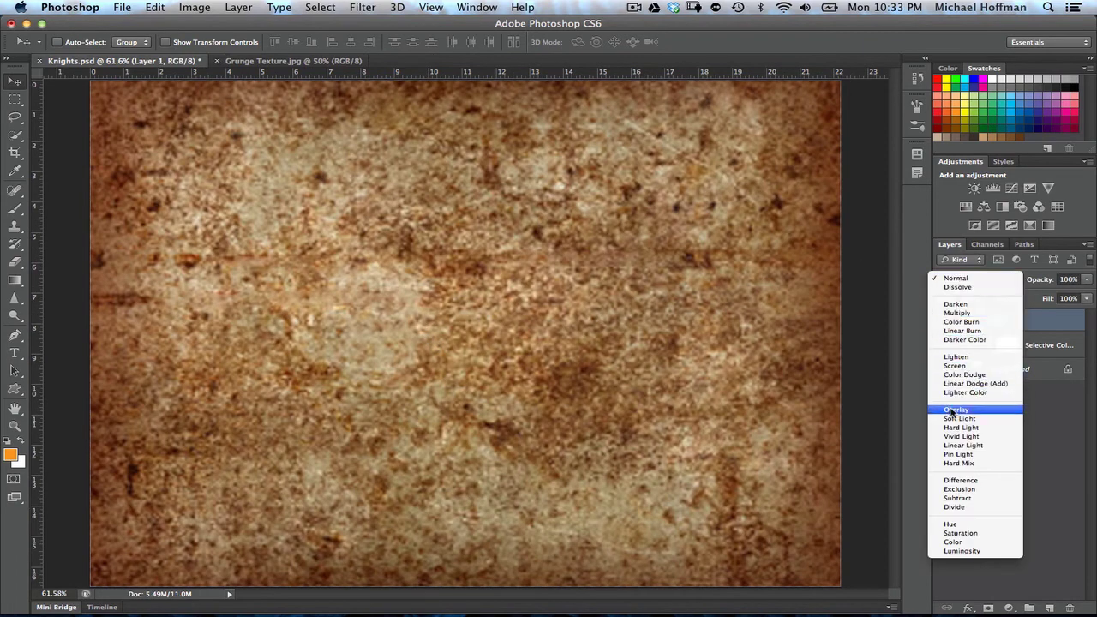
Set Layer 1 to Overlay at 71% opacity and add an empty Layer 2 above it.
click(953, 411)
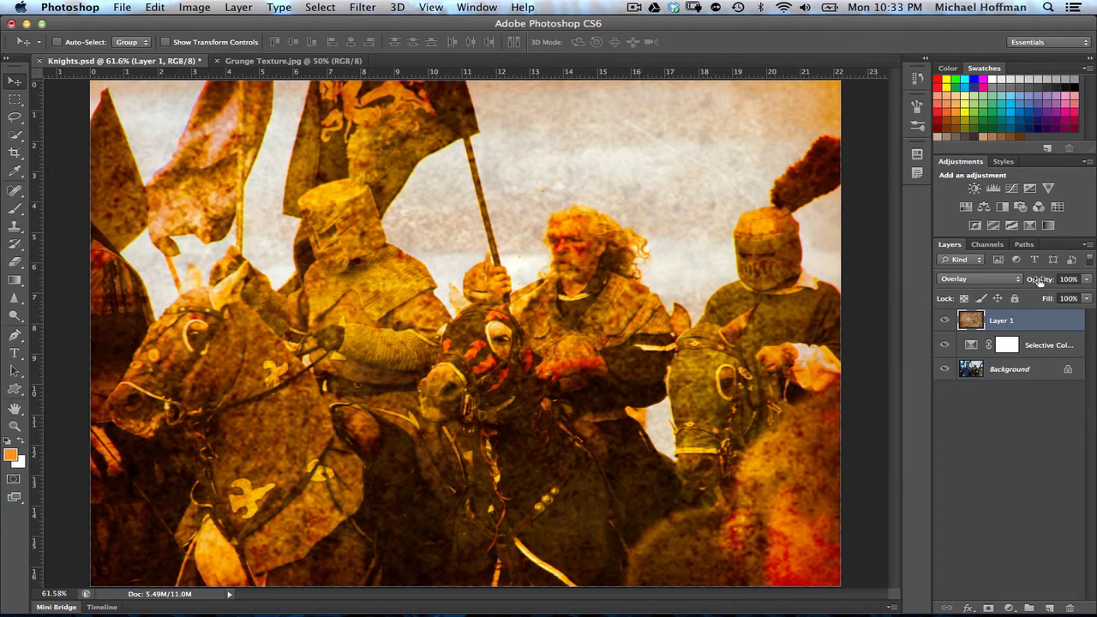
drag(1039, 281, 1019, 282)
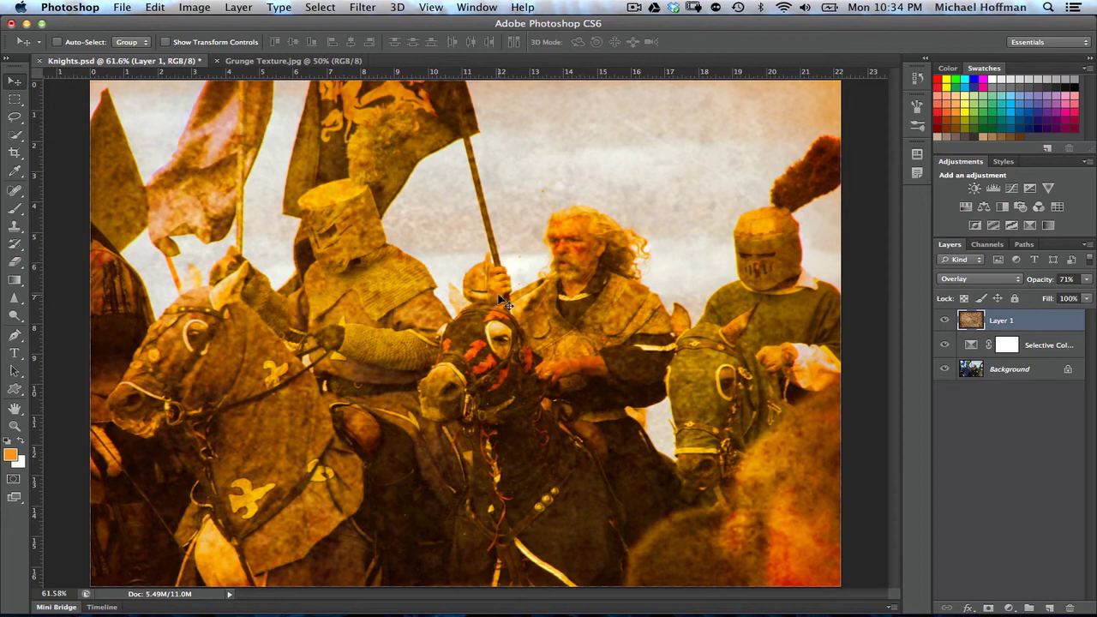
click(1048, 609)
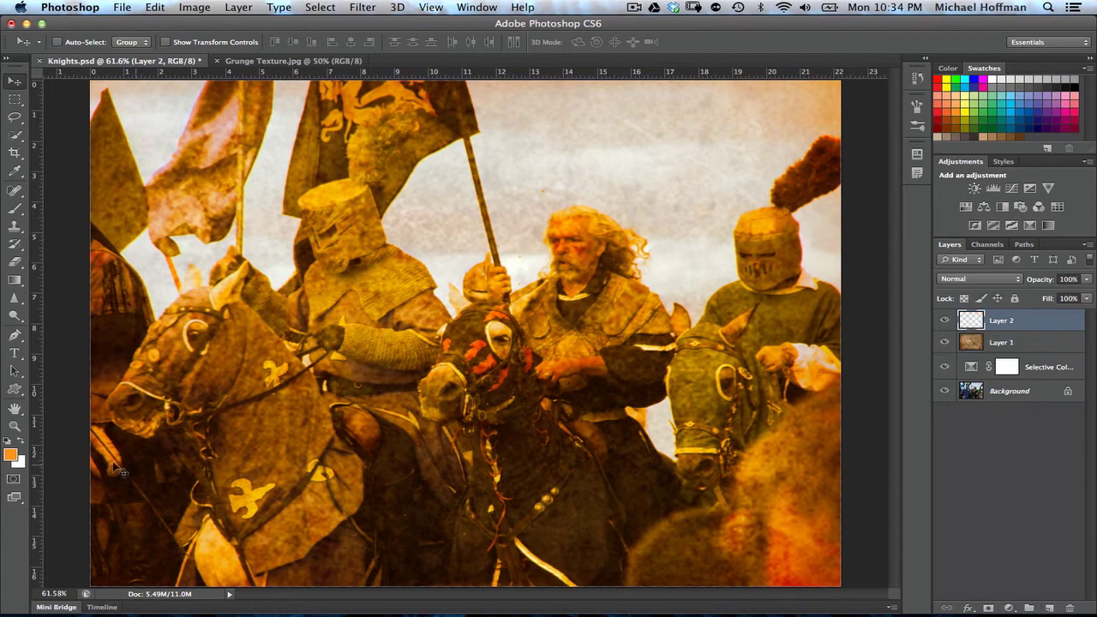
Reset default black and white colours and apply Filter > Render > Clouds to Layer 2.
key(d)
click(354, 10)
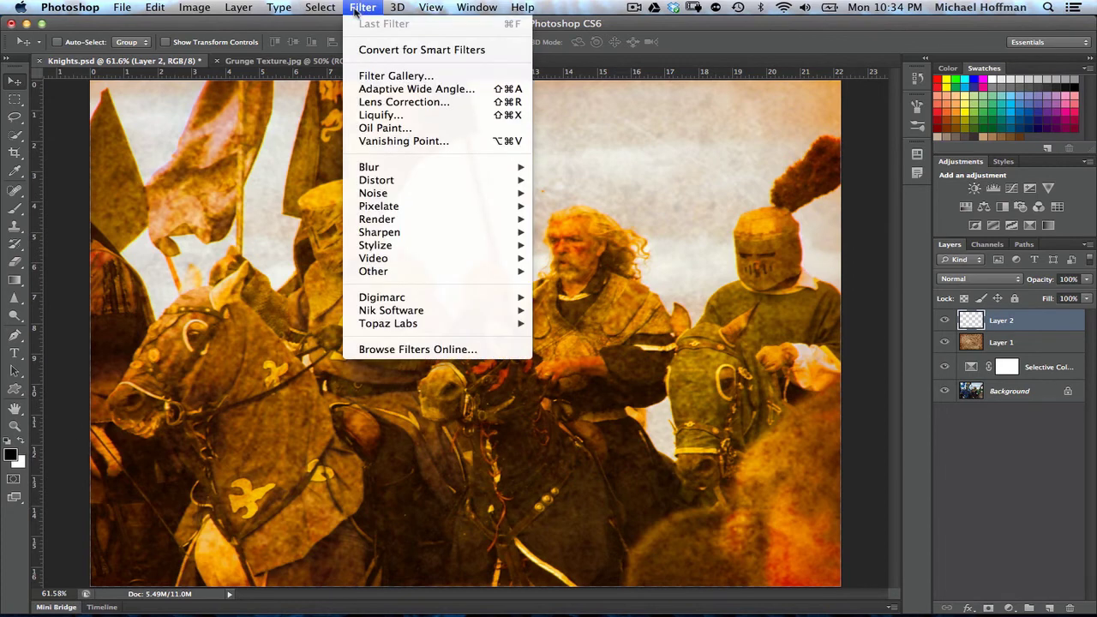
mouse_move(444, 225)
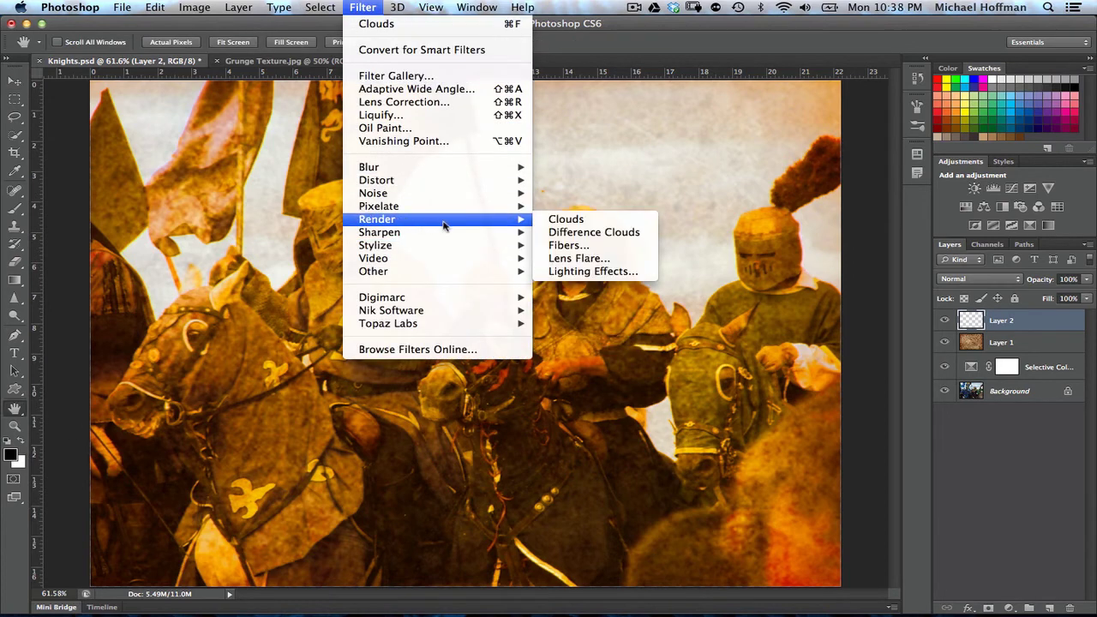
click(559, 223)
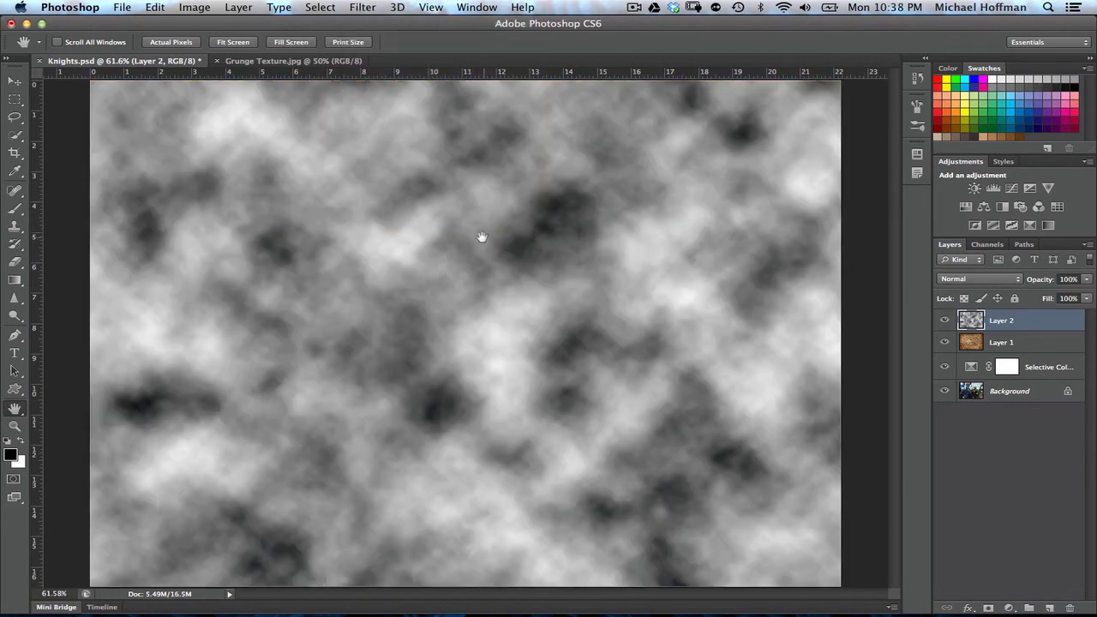
click(972, 280)
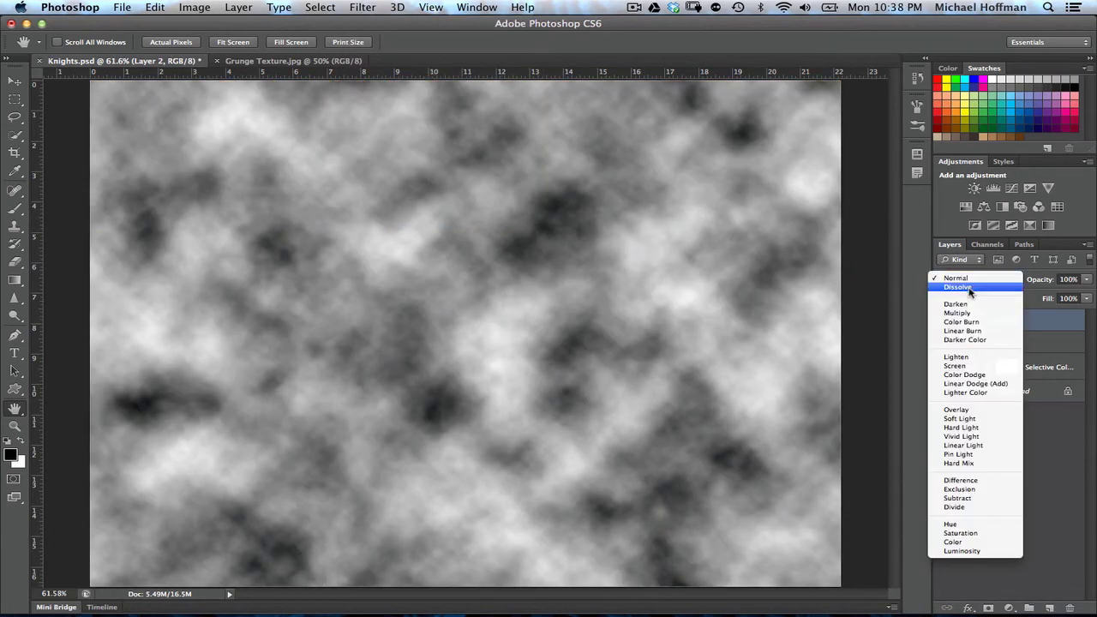
Set Layer 2 to Screen blend mode and re-run Clouds three times with Cmd+F for a new fog pattern.
click(966, 367)
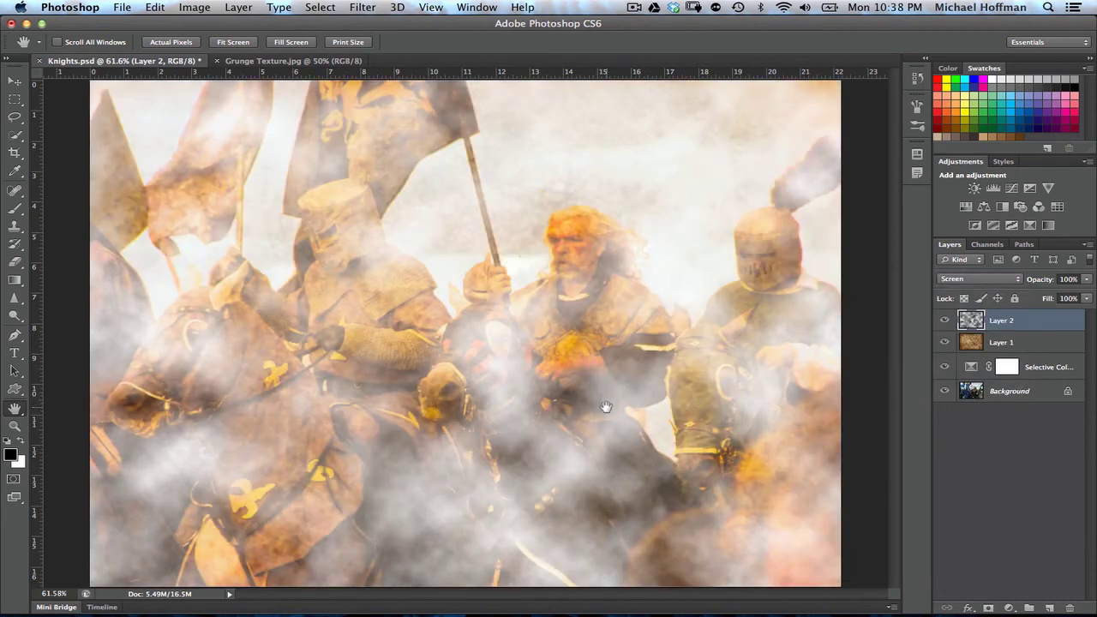
key(super+f)
key(super+f)
key(super+f)
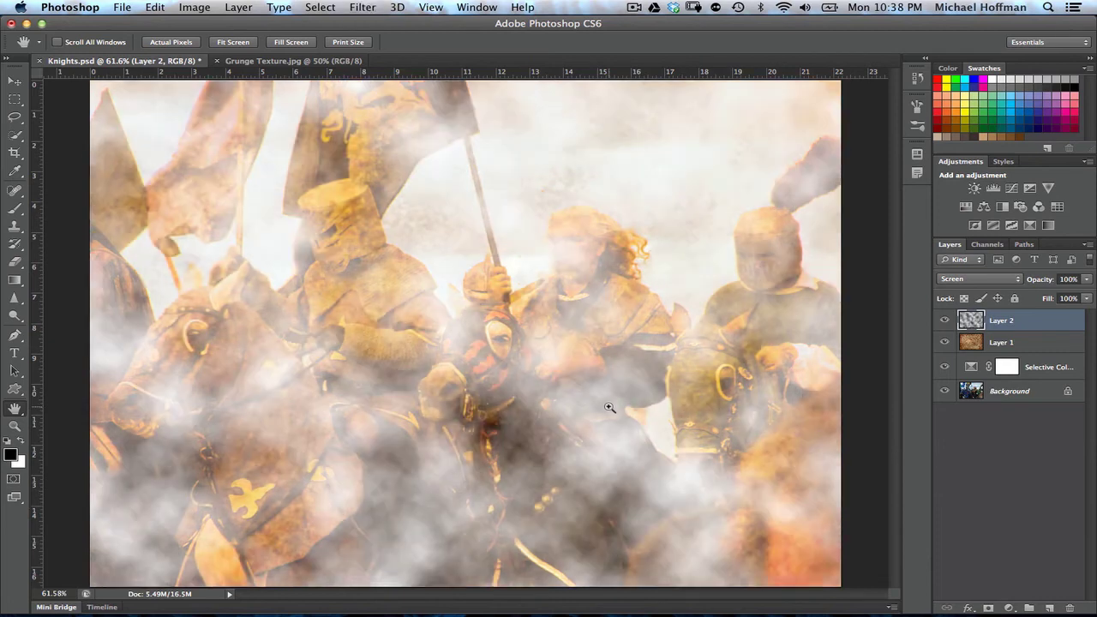
key(super+f)
key(super+f)
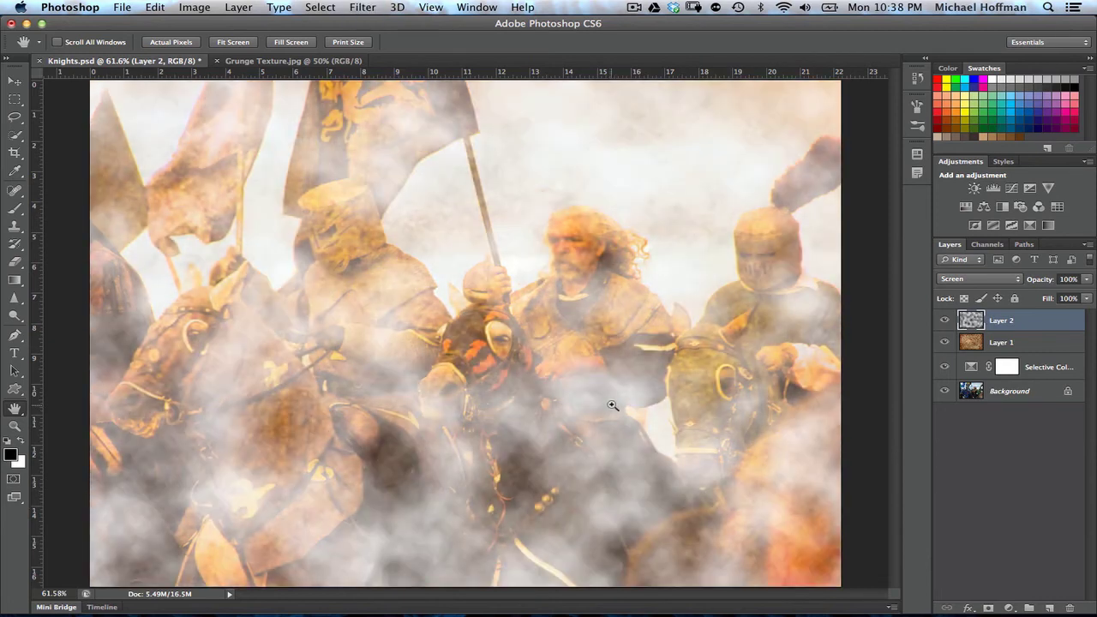
key(super+f)
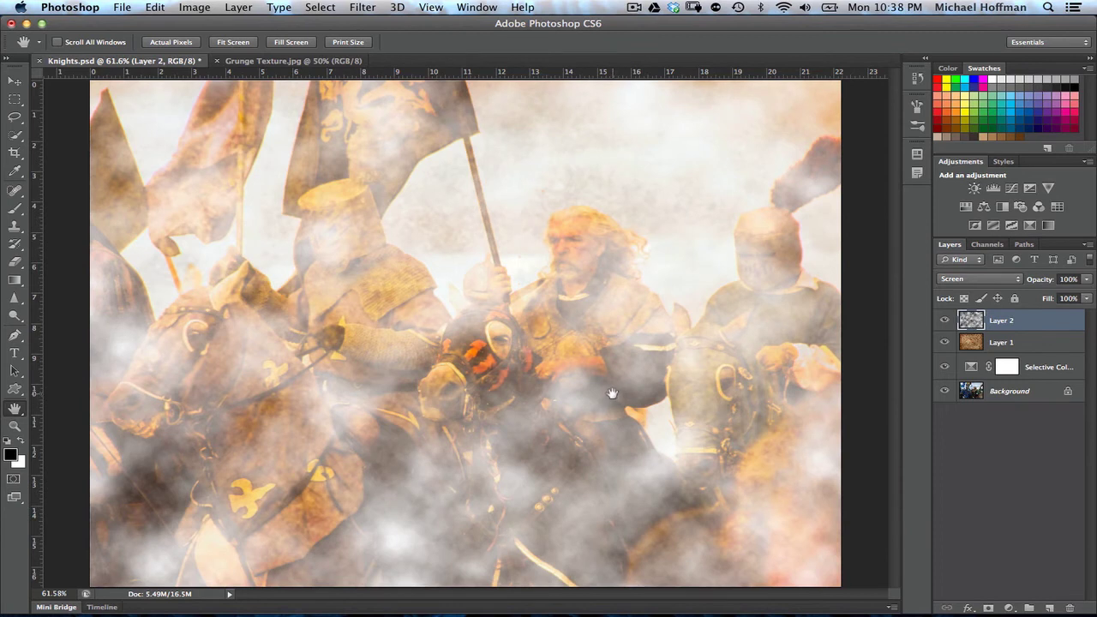
Add a layer mask to Layer 2 and paint black with the Brush to clear fog from the flags and knight.
click(988, 608)
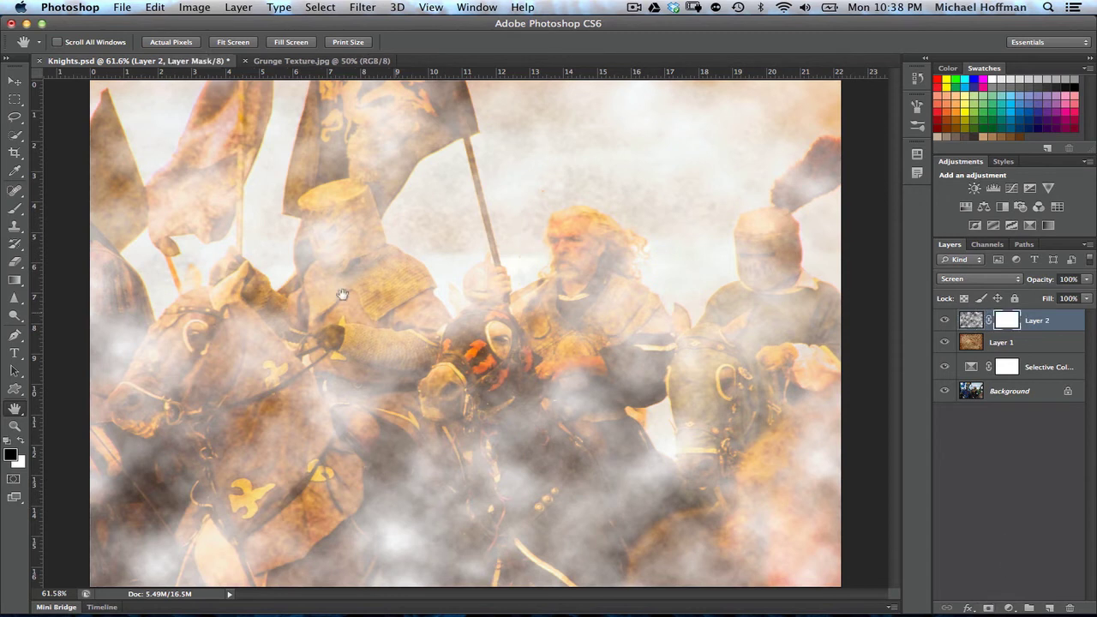
click(16, 211)
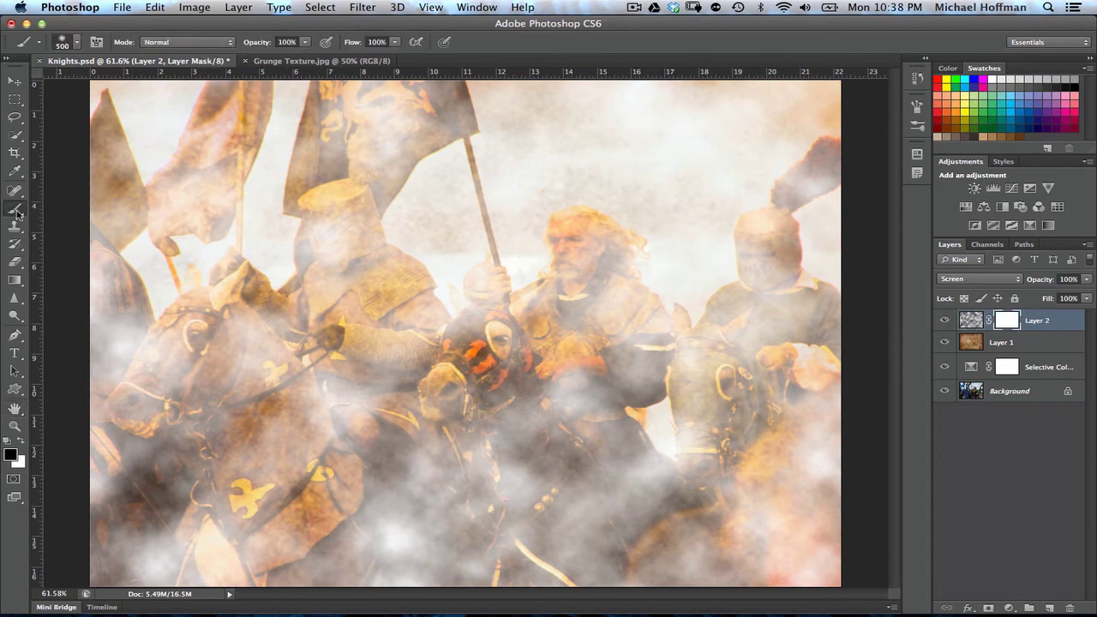
click(16, 211)
click(60, 210)
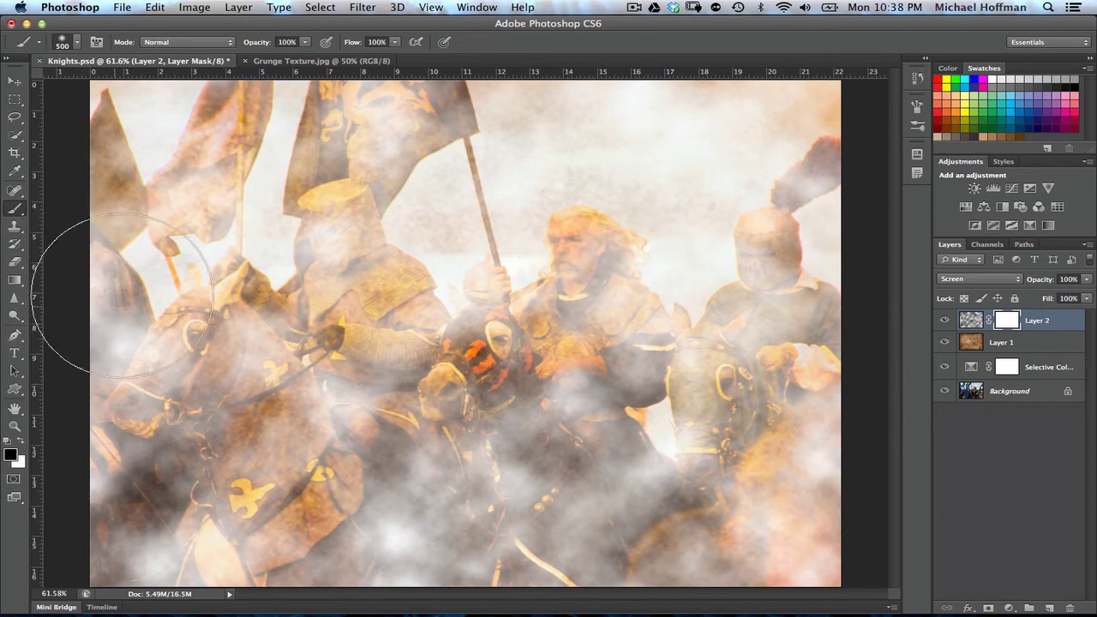
click(179, 184)
mouse_move(180, 183)
mouse_down()
mouse_move(249, 132)
mouse_move(293, 159)
mouse_move(392, 152)
mouse_move(365, 292)
mouse_move(323, 280)
mouse_move(329, 346)
mouse_move(517, 366)
mouse_move(589, 295)
mouse_move(599, 241)
mouse_move(637, 309)
mouse_move(758, 317)
mouse_move(783, 247)
mouse_move(826, 217)
mouse_move(823, 207)
mouse_move(785, 293)
mouse_move(704, 347)
mouse_move(569, 366)
mouse_move(337, 360)
mouse_move(364, 356)
mouse_move(355, 348)
mouse_move(370, 348)
mouse_move(328, 359)
mouse_up()
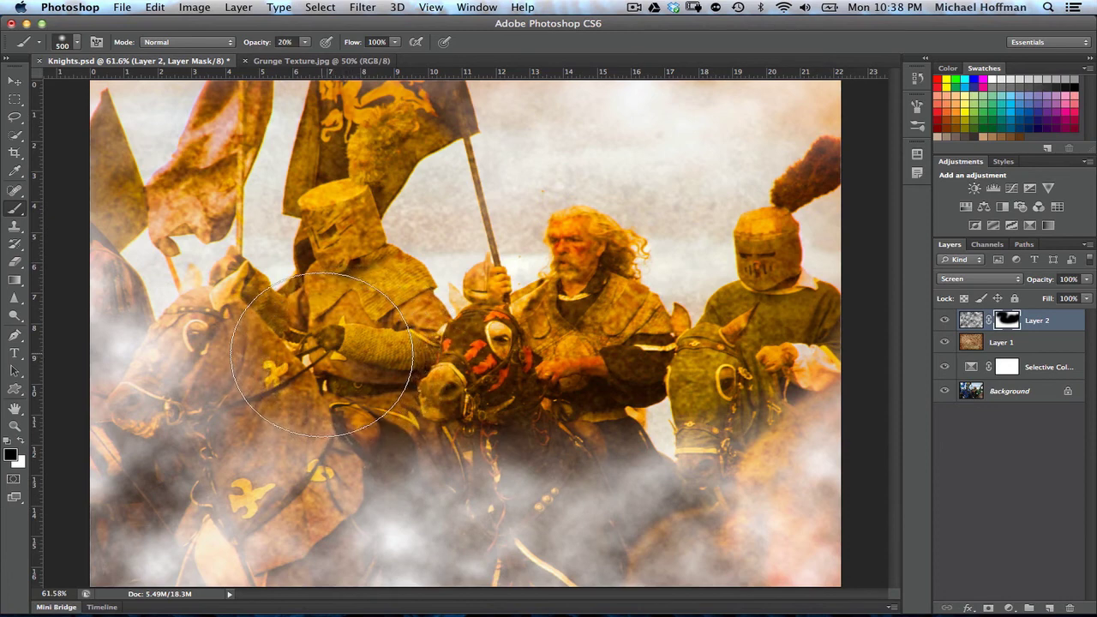
At 20% brush opacity, lightly paint away fog across the horses.
key(2)
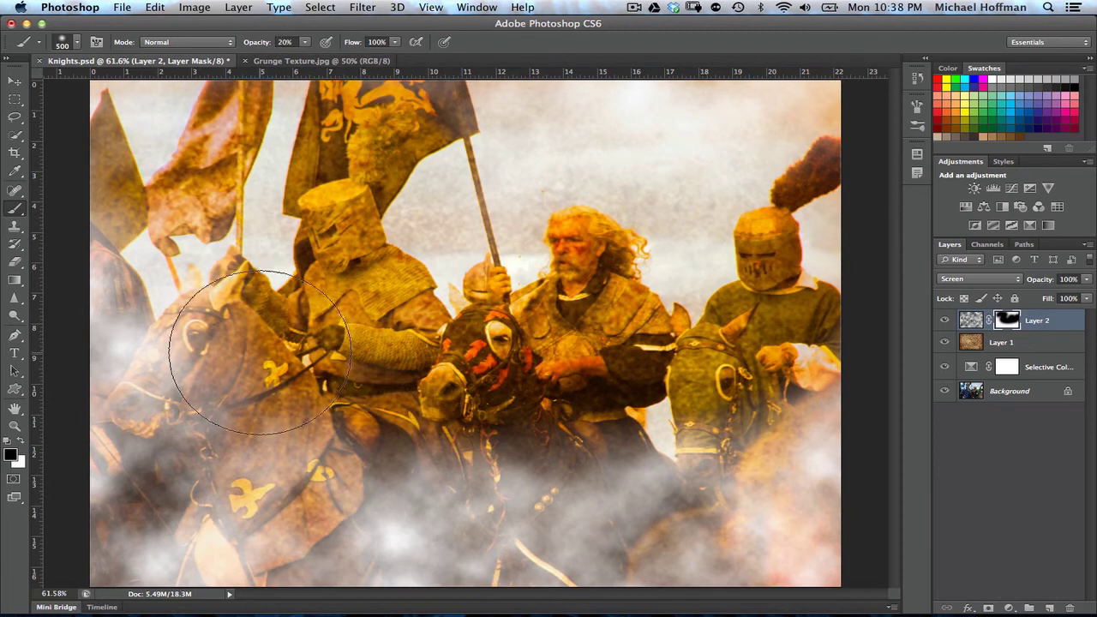
mouse_move(411, 479)
mouse_down()
mouse_move(482, 435)
mouse_move(648, 477)
mouse_move(713, 516)
mouse_move(832, 415)
mouse_move(819, 477)
mouse_up()
mouse_move(123, 308)
mouse_down()
mouse_move(209, 323)
mouse_move(633, 442)
mouse_move(447, 361)
mouse_up()
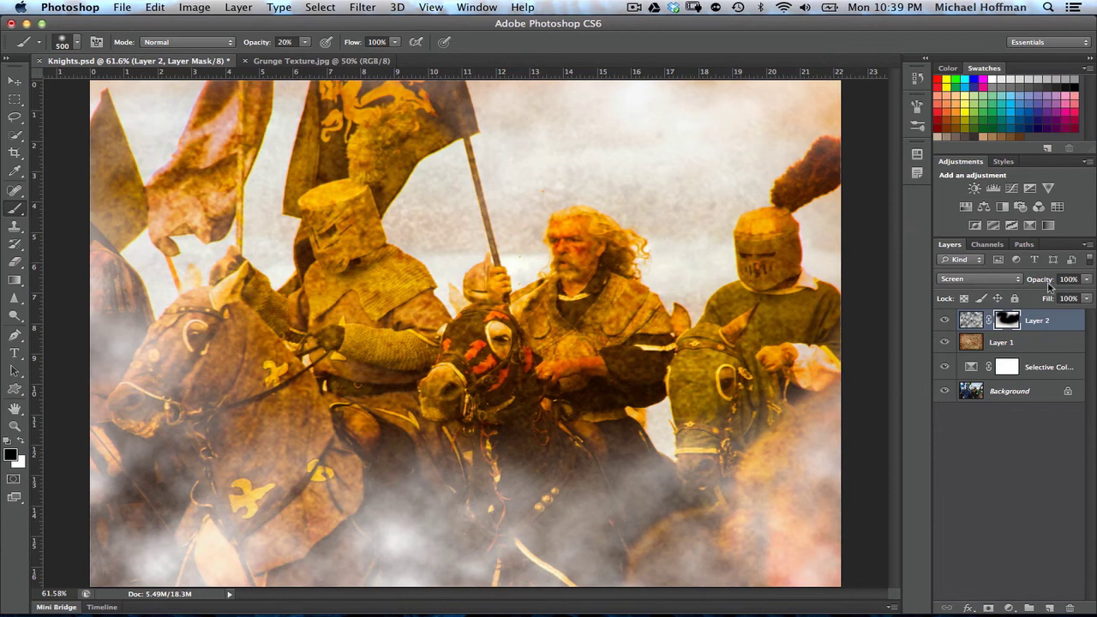
Lower Layer 2's opacity to 79% and Alt-toggle the Background alone to compare against the original photo.
drag(1041, 285, 1029, 290)
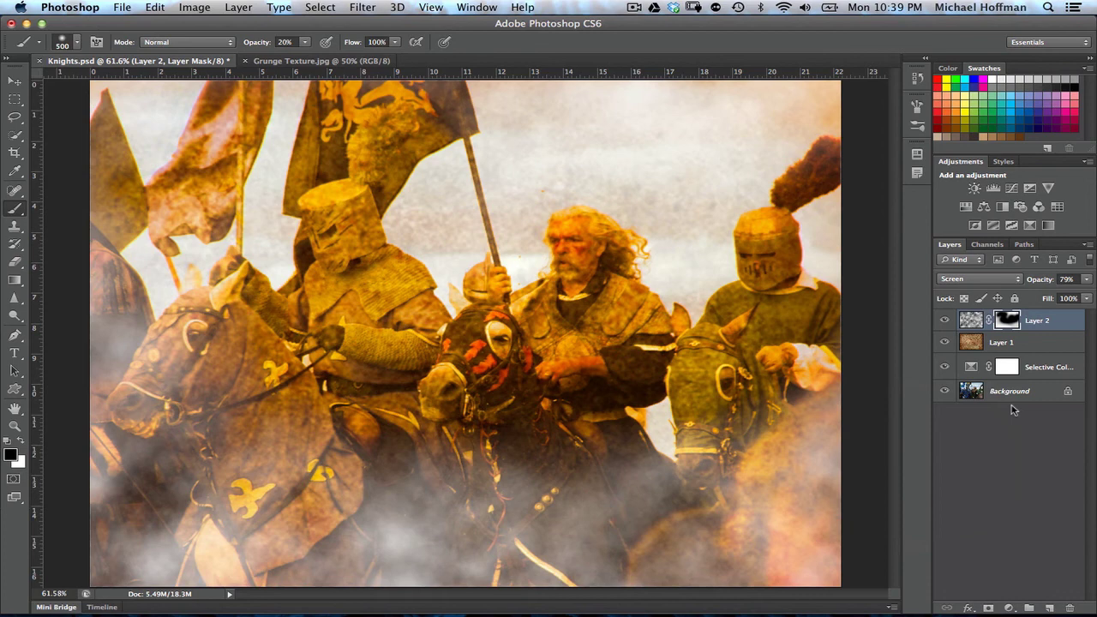
alt+click(944, 392)
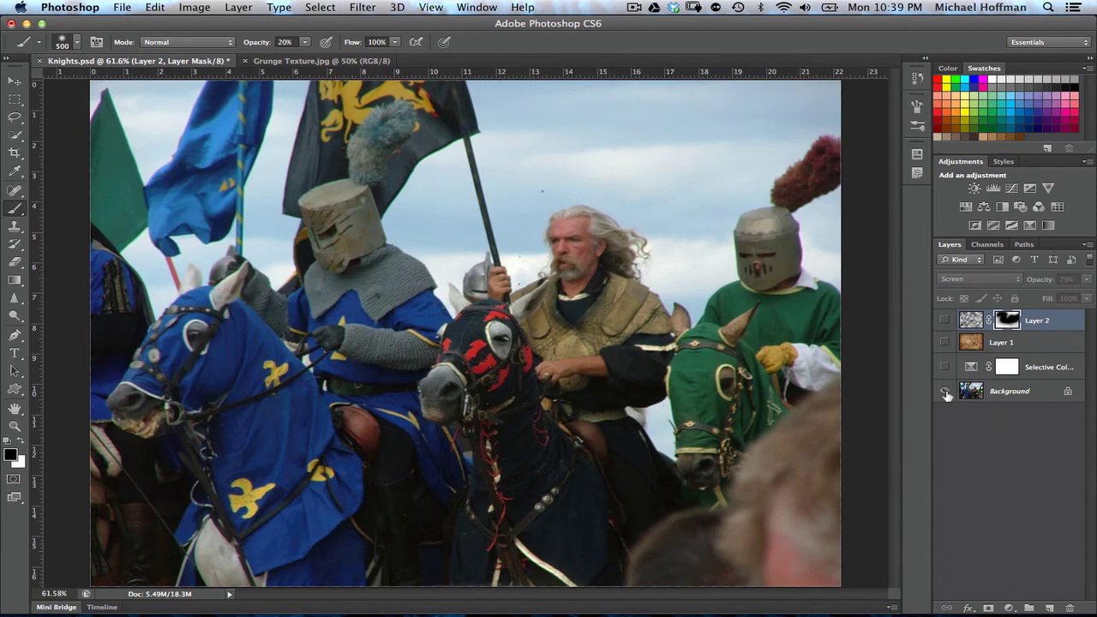
alt+click(946, 392)
alt+click(946, 392)
alt+click(946, 393)
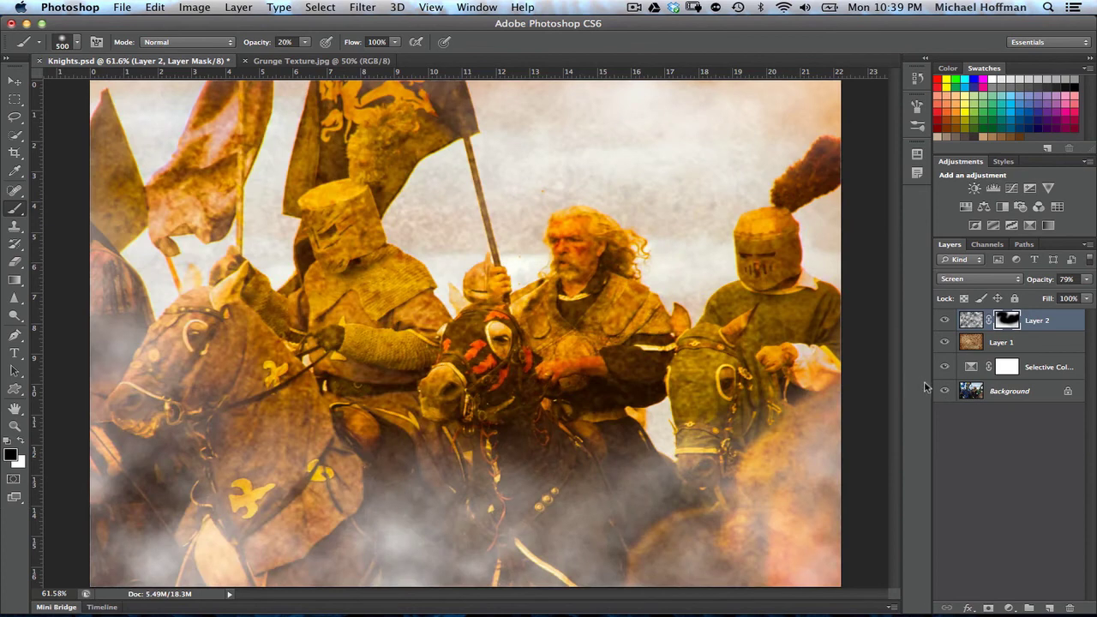
key(h)
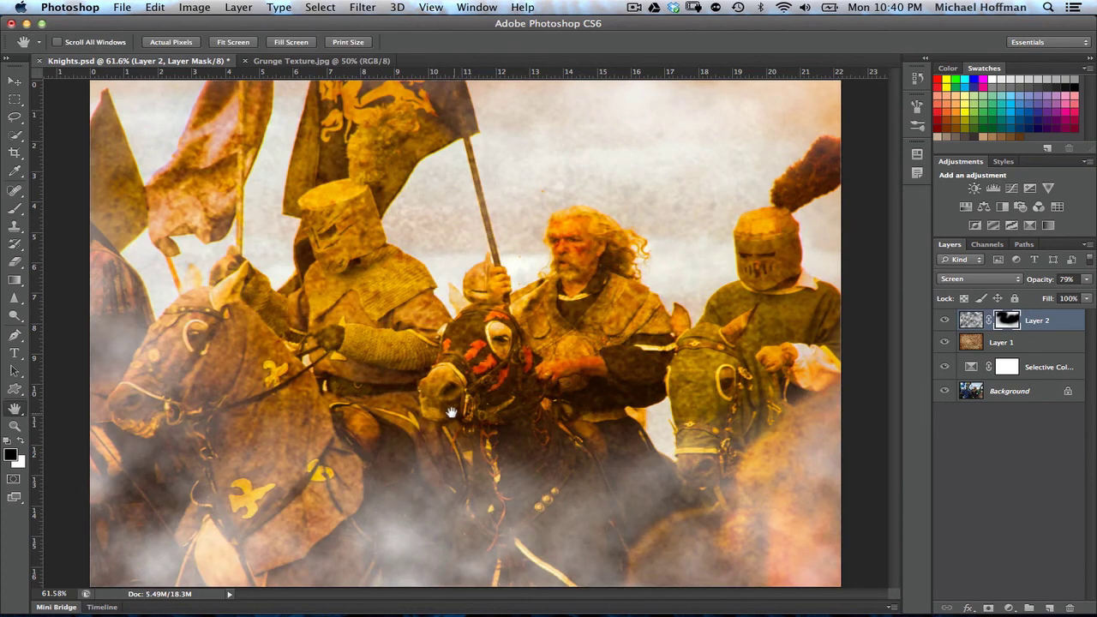